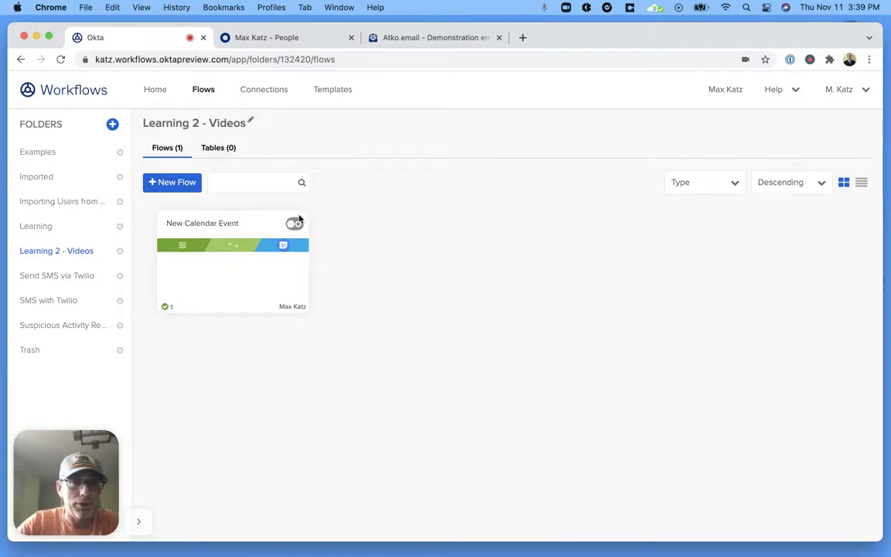
Create a blank new flow in the Learning 2 - Videos folder
left_click(181, 186)
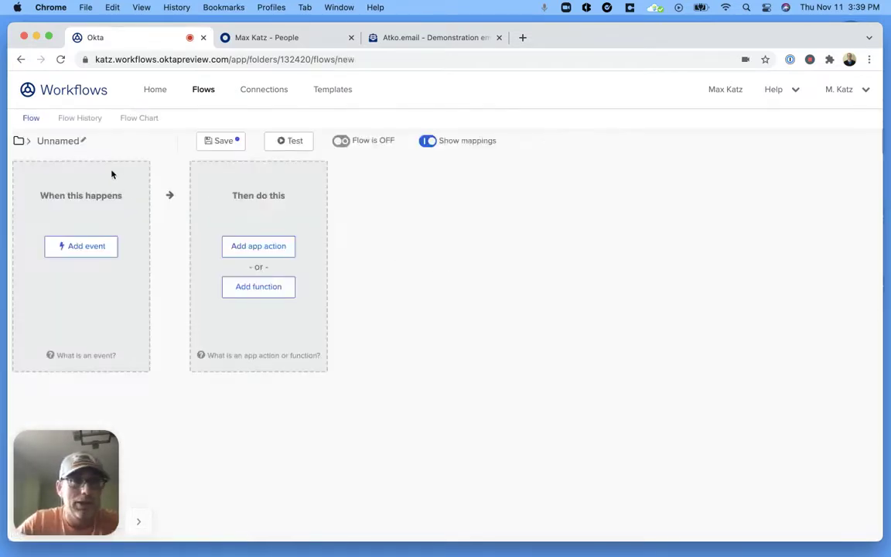
Name the flow 'New user - Slack message', describe it as sending a Slack message for new users, and save
left_click(66, 146)
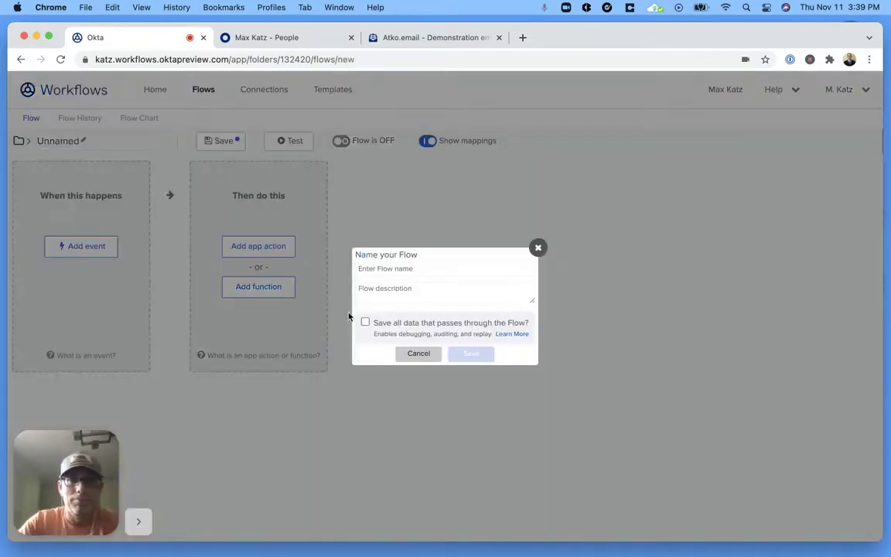
type("New use")
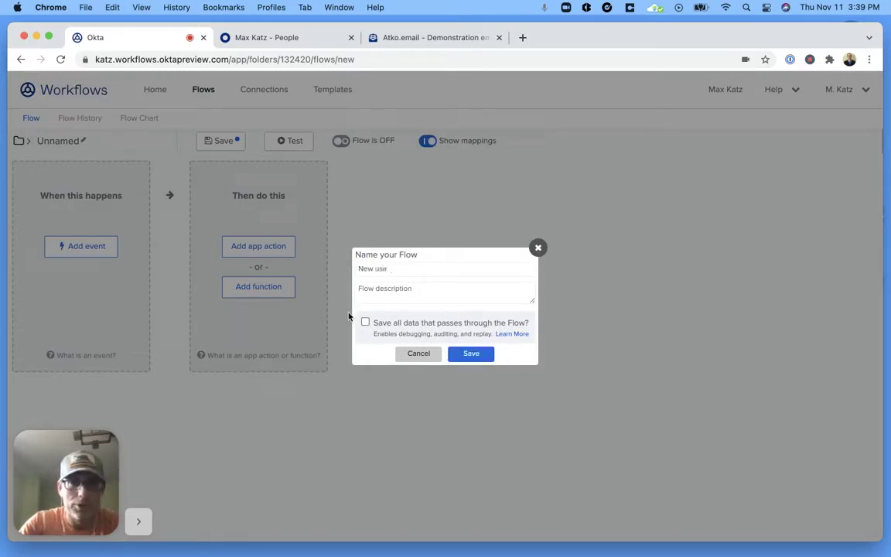
type("r - Slack message")
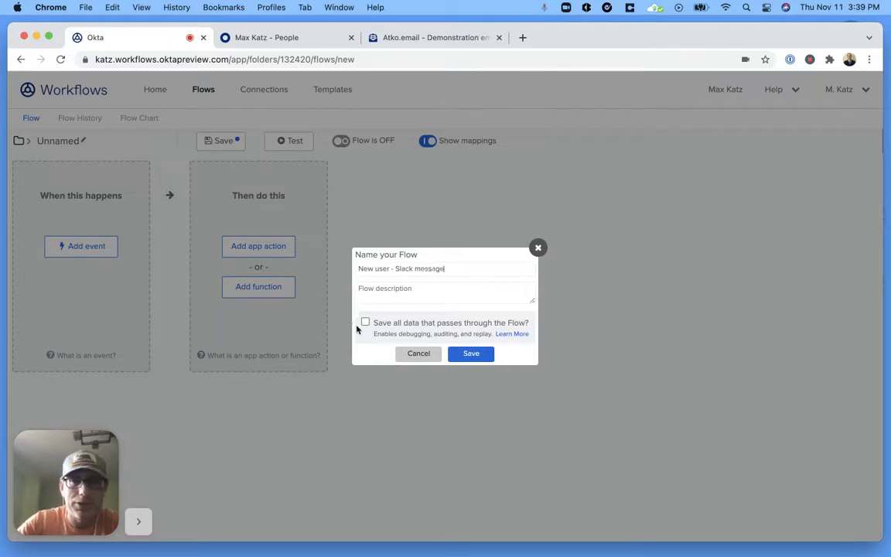
left_click(444, 293)
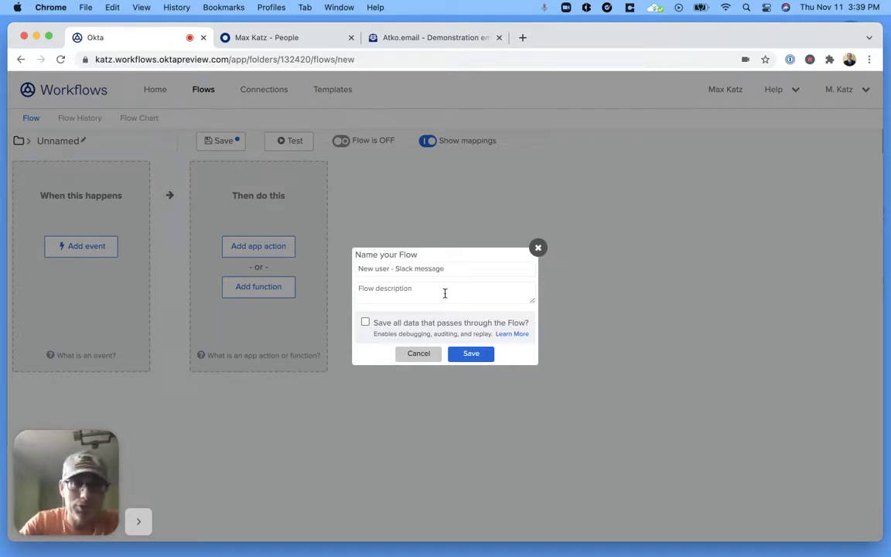
type("When a new user is created.")
type(" send a slack")
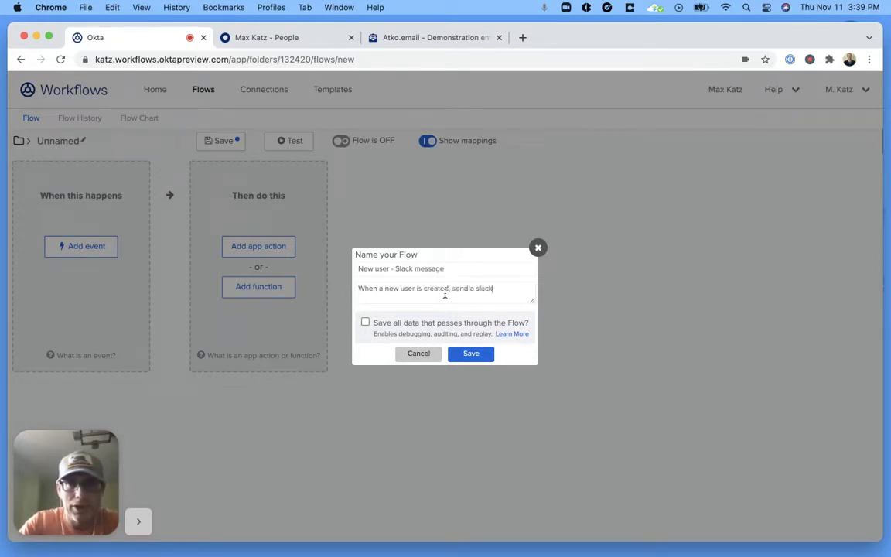
key("BackSpace")
type("Slack message")
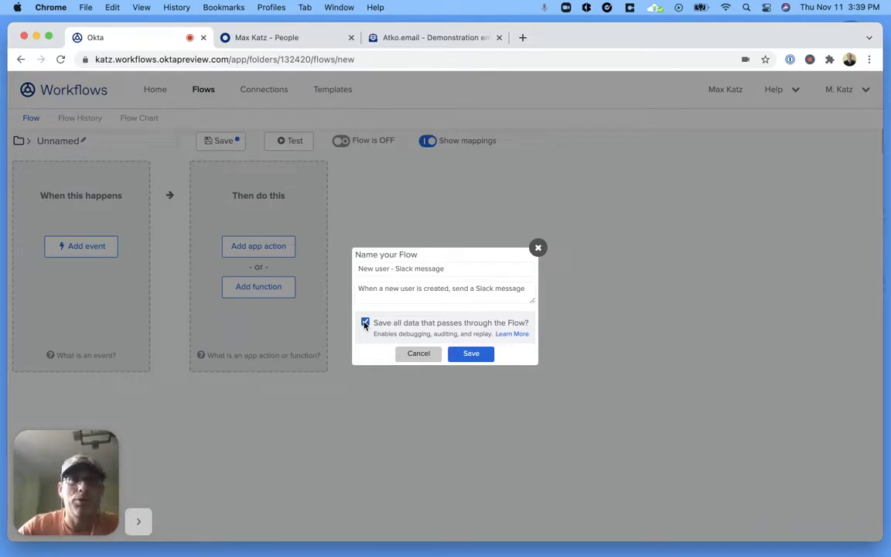
left_click(470, 358)
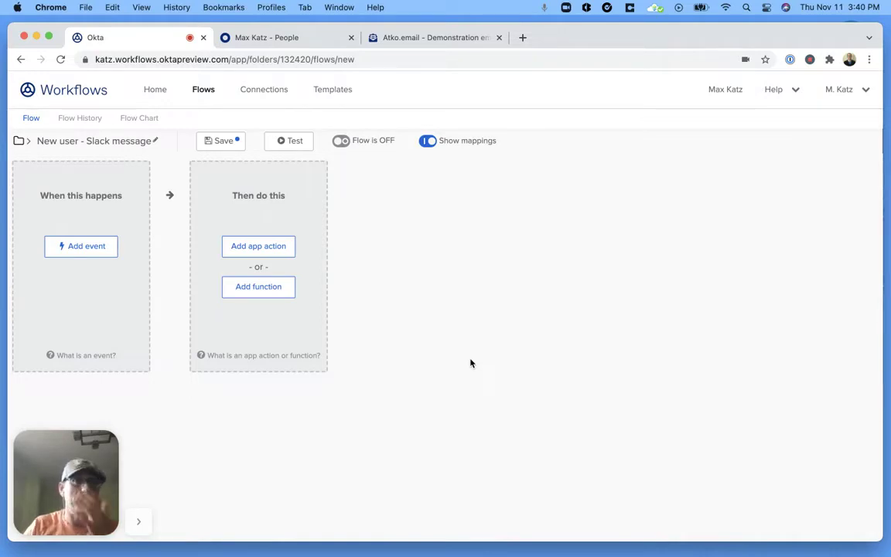
Set the Okta User Created event as the flow trigger and bring up the function list
left_click(98, 247)
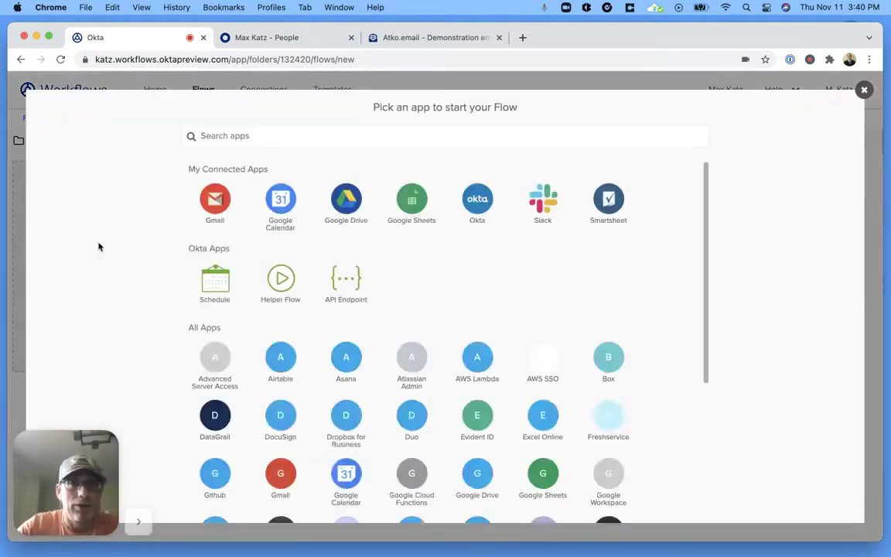
left_click(481, 201)
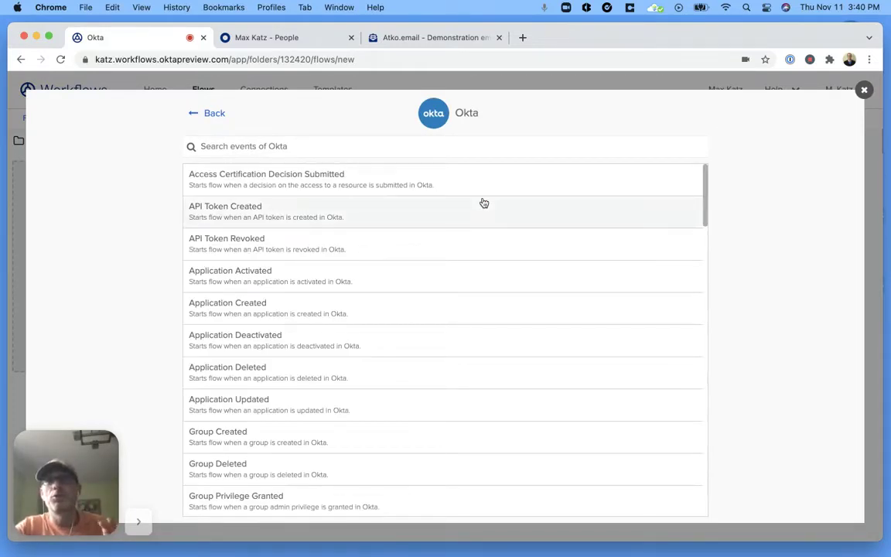
scroll(508, 285, "down", 1)
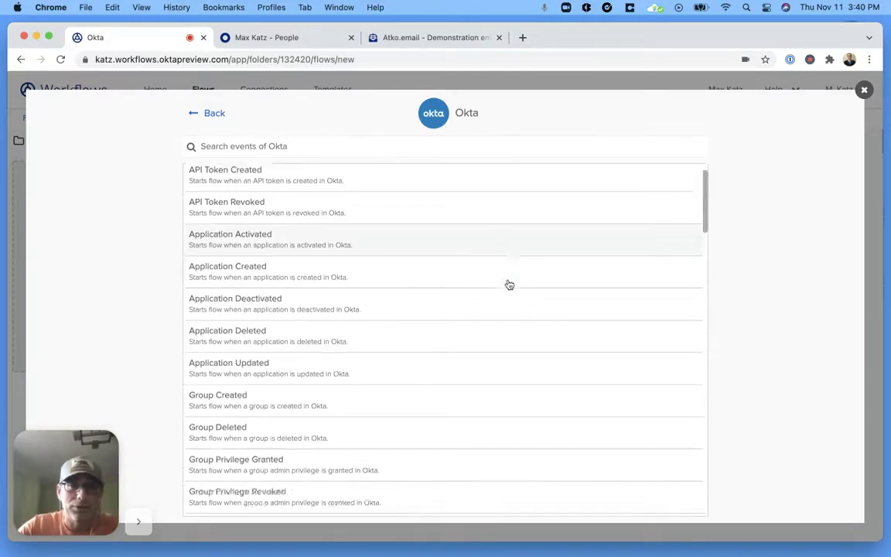
scroll(509, 284, "down", 5)
scroll(508, 284, "up", 5)
left_click(494, 145)
type("User")
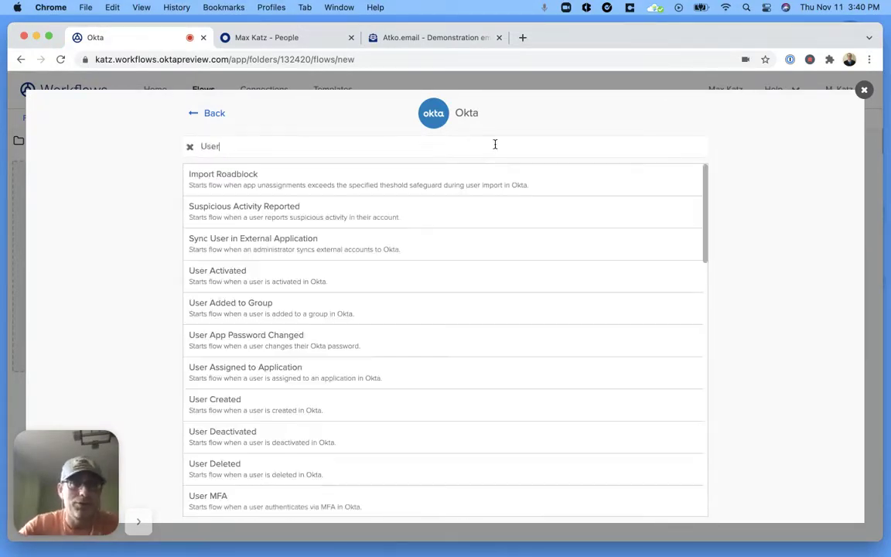
scroll(474, 265, "down", 1)
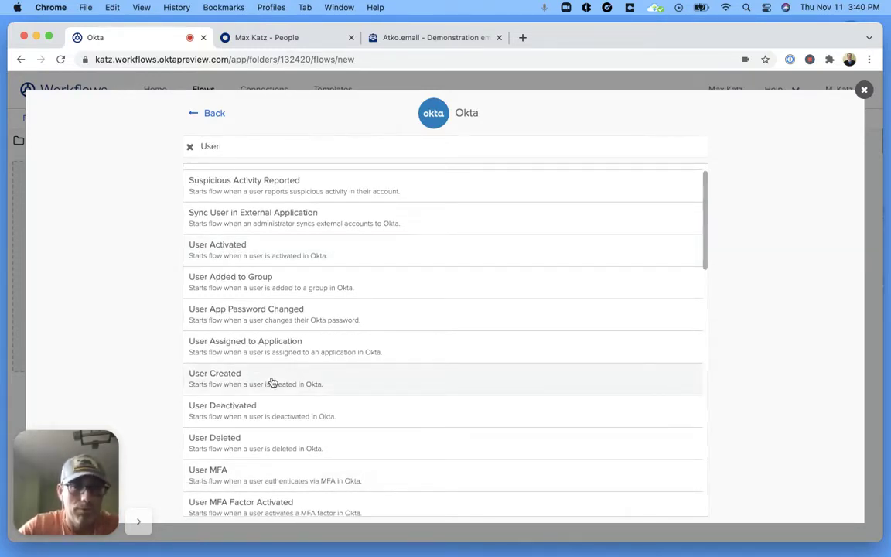
left_click(395, 388)
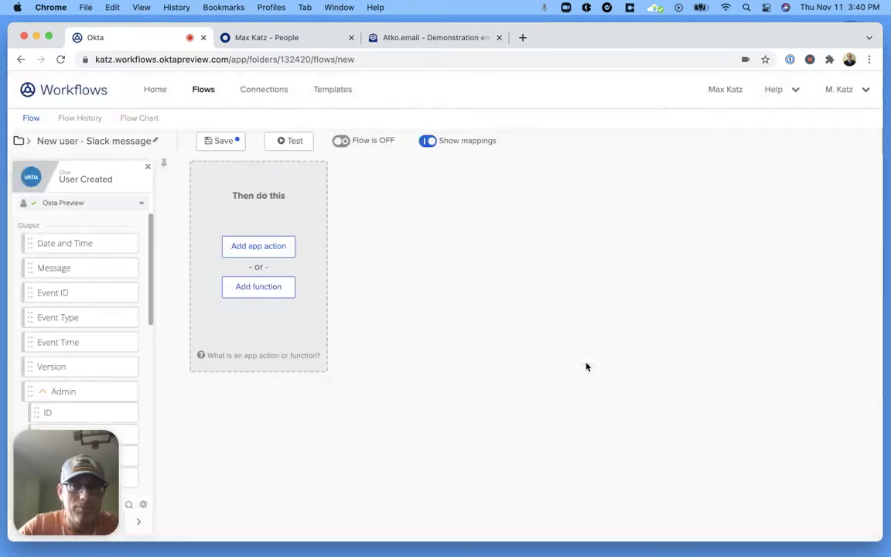
left_click(43, 393)
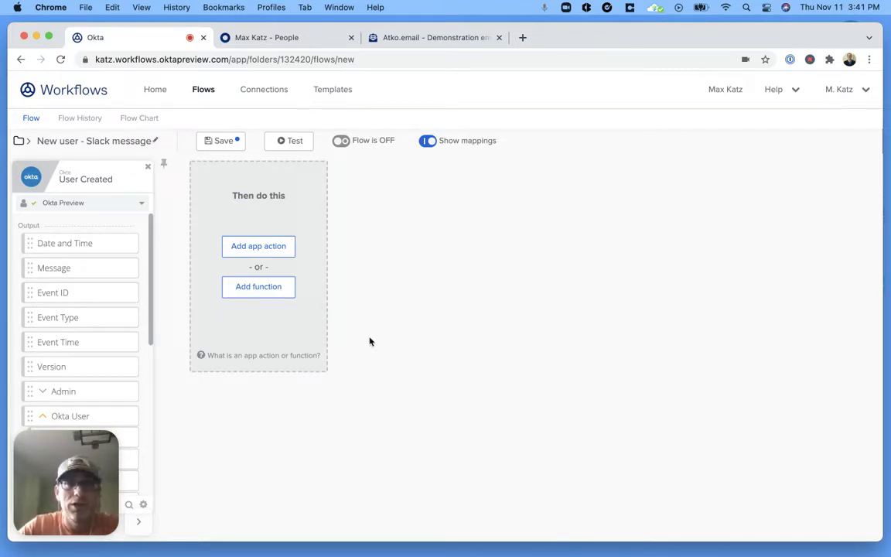
left_click(265, 290)
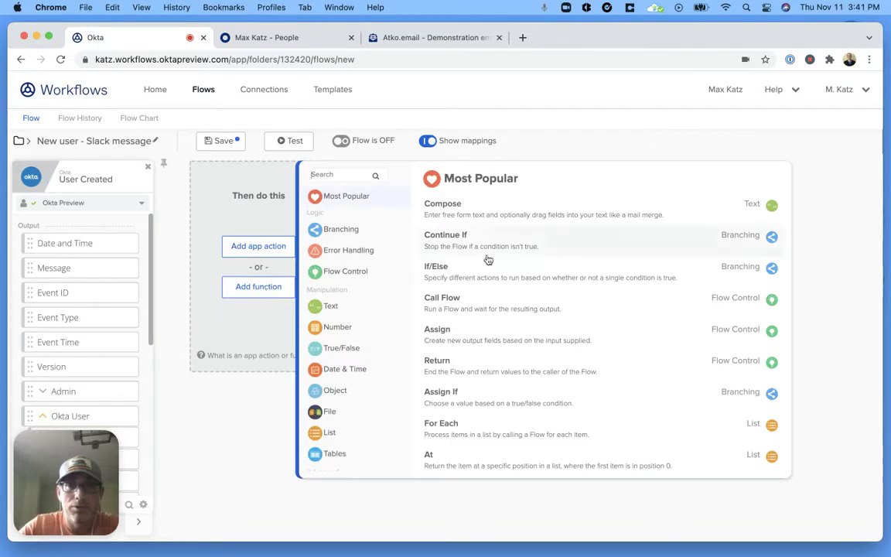
Add a Compose card reading 'New user [Display Name] was created. Go and say hello👋' and start its test
left_click(451, 208)
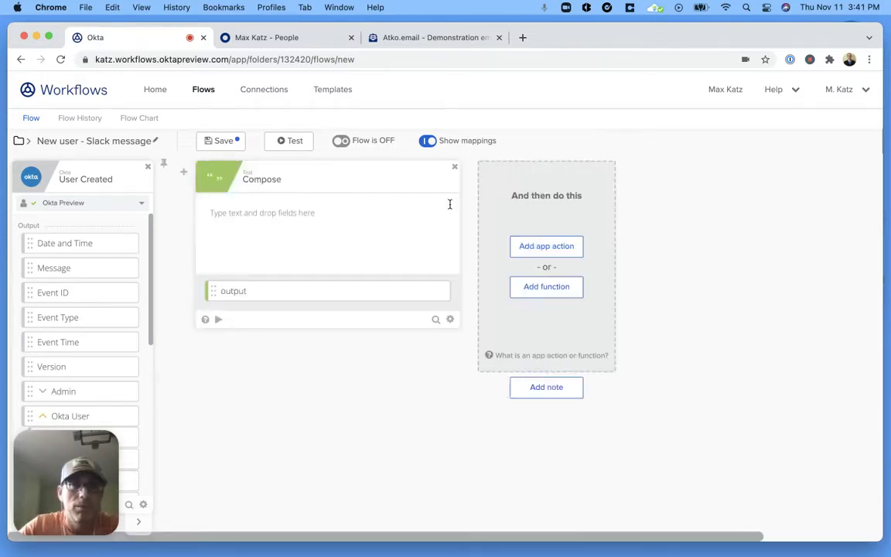
left_click(267, 212)
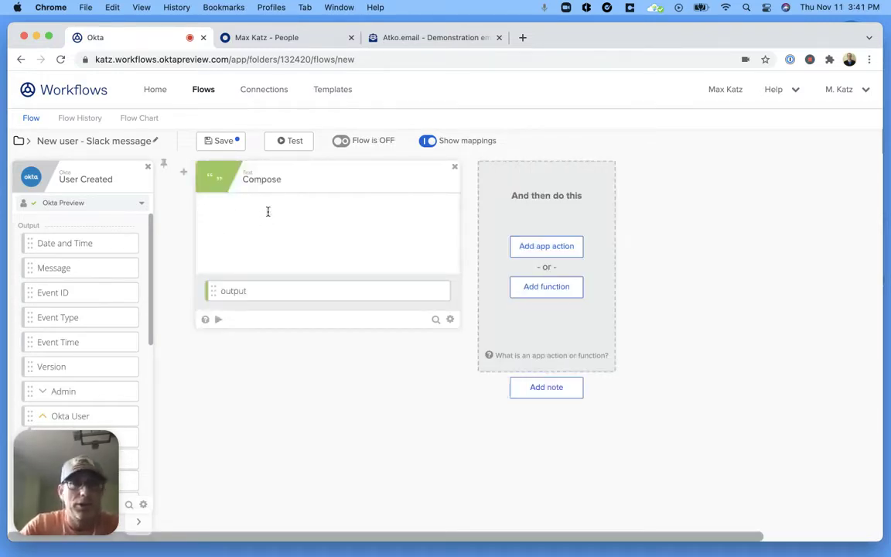
type("New user")
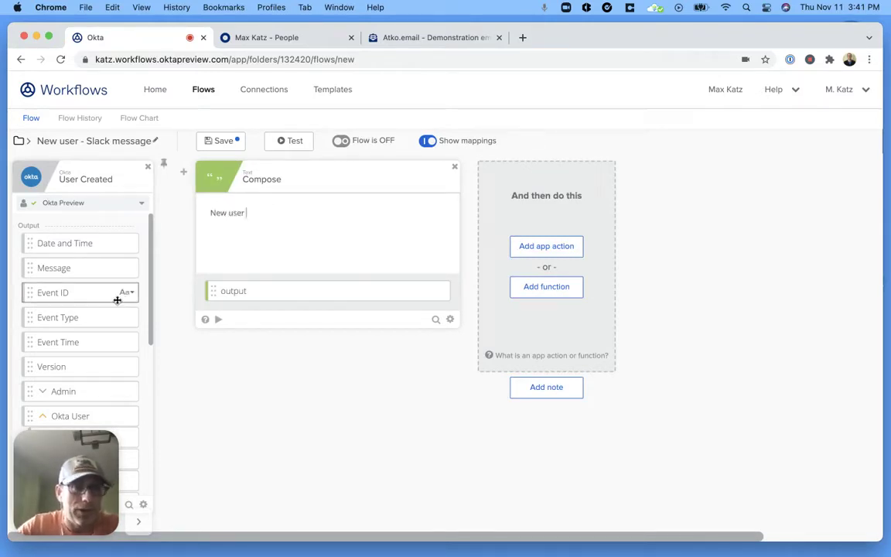
scroll(117, 301, "down", 4)
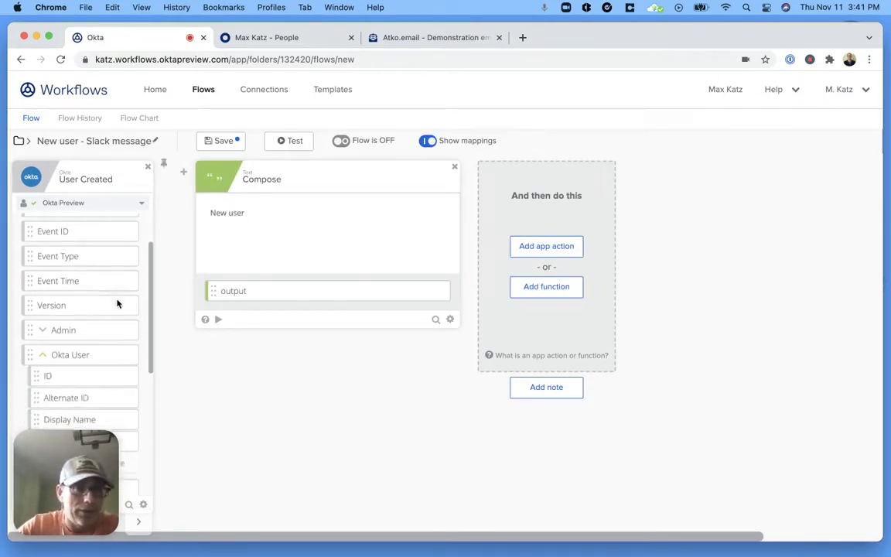
scroll(118, 301, "down", 1)
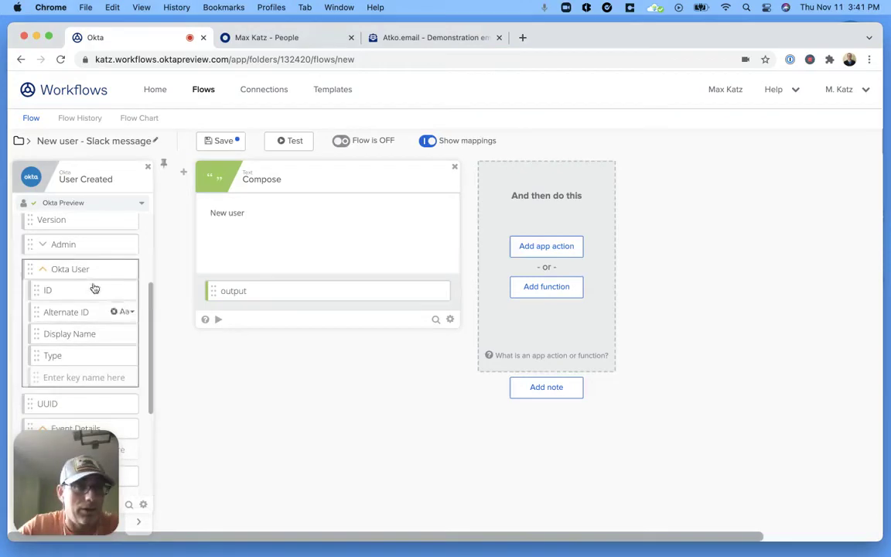
left_click_drag(71, 336, 290, 214)
left_click(309, 211)
type("was created")
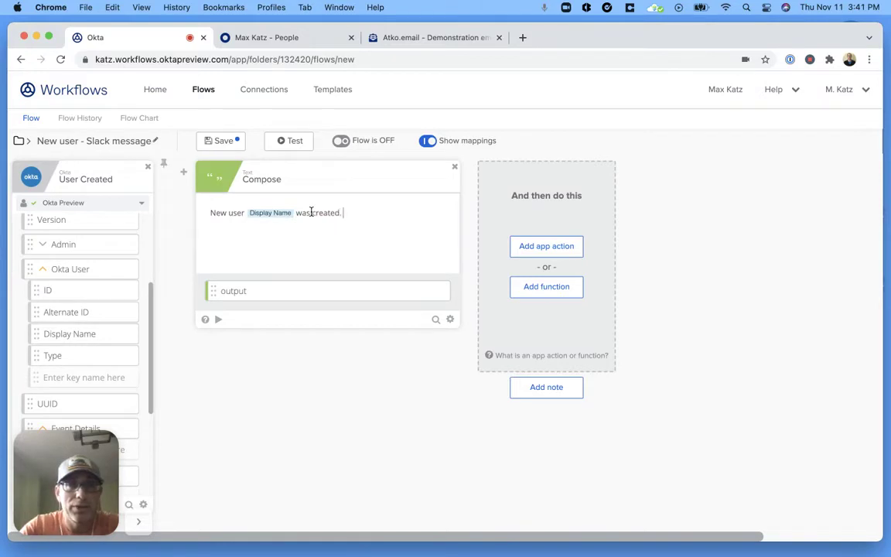
type(". Go and s")
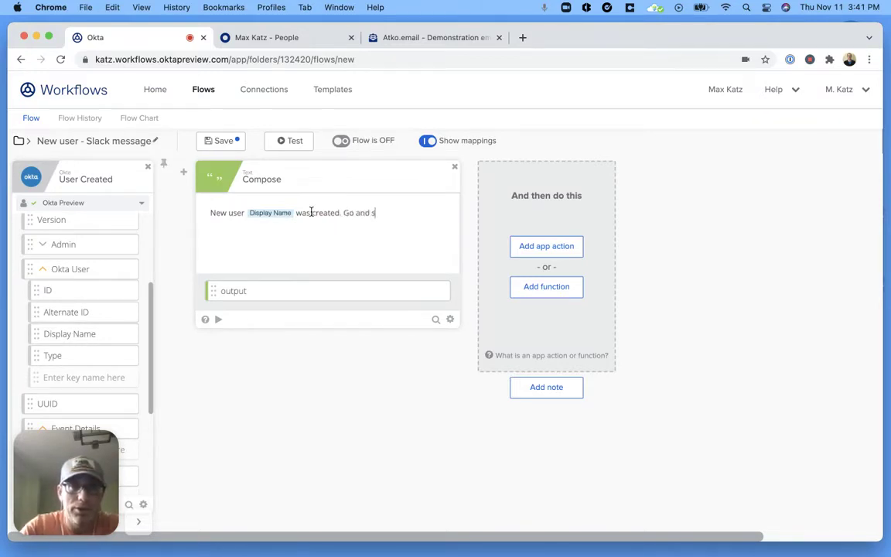
type("ay hello")
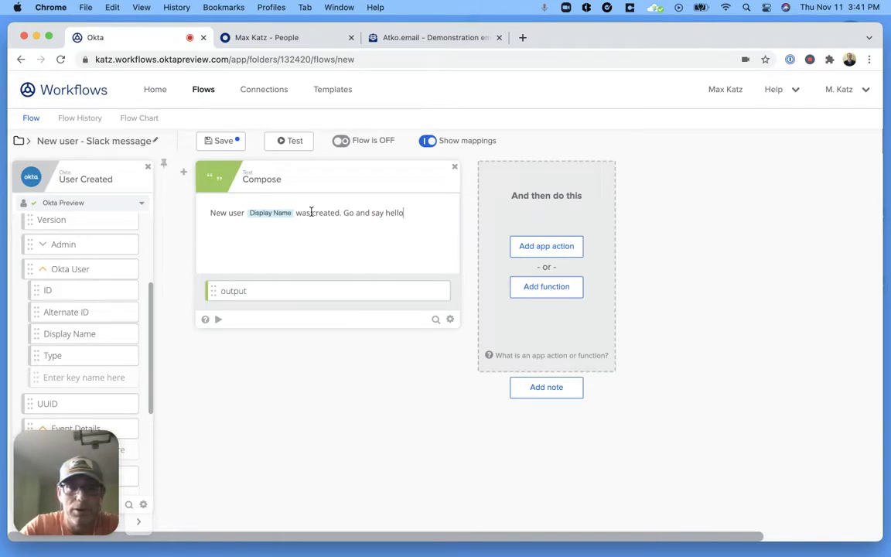
type("👋")
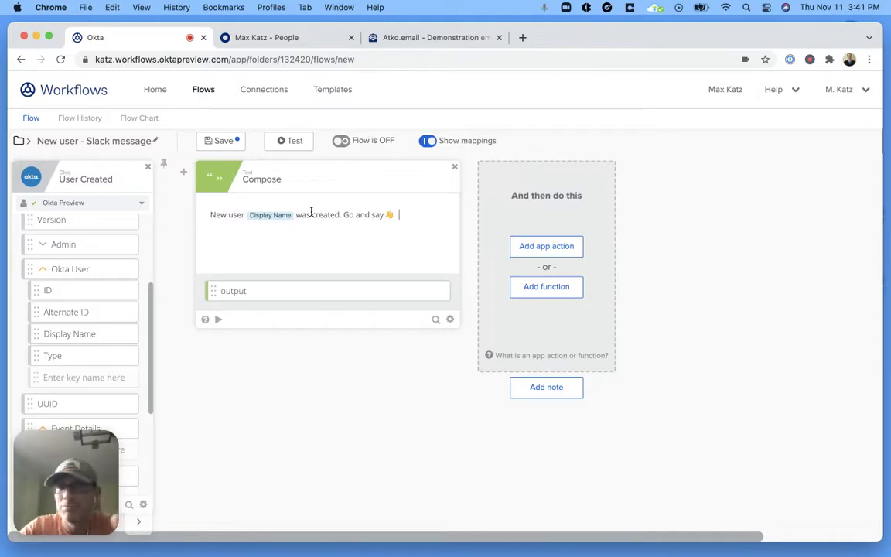
left_click(217, 319)
Run the Compose test with a sample display name and confirm the full greeting output
left_click(342, 229)
type("Sam")
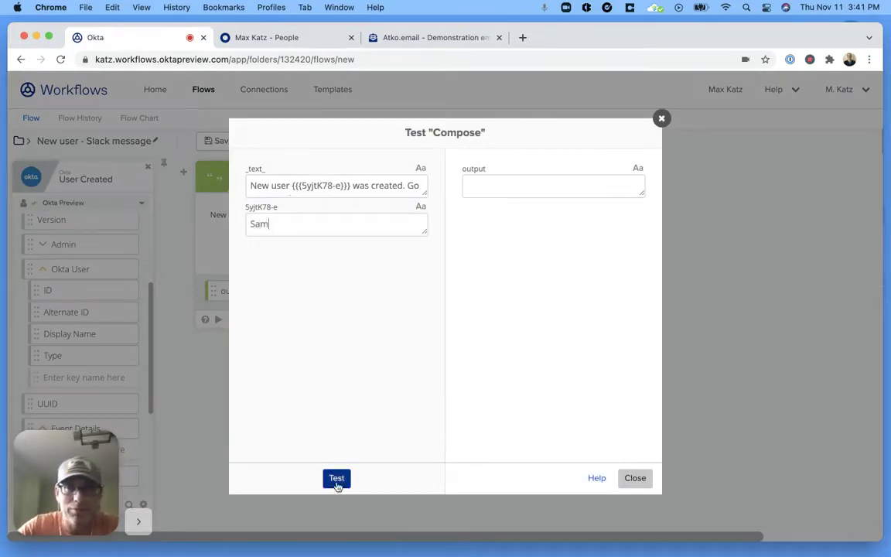
left_click(337, 479)
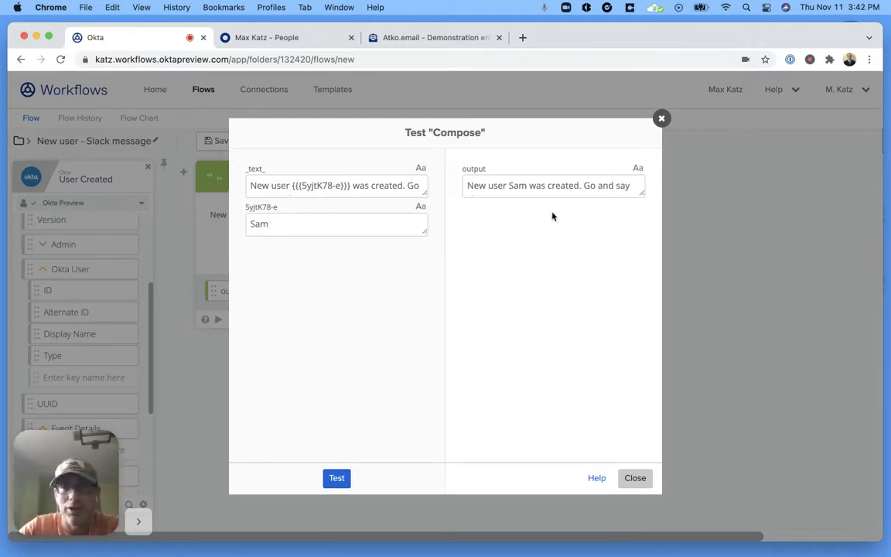
left_click_drag(643, 195, 644, 216)
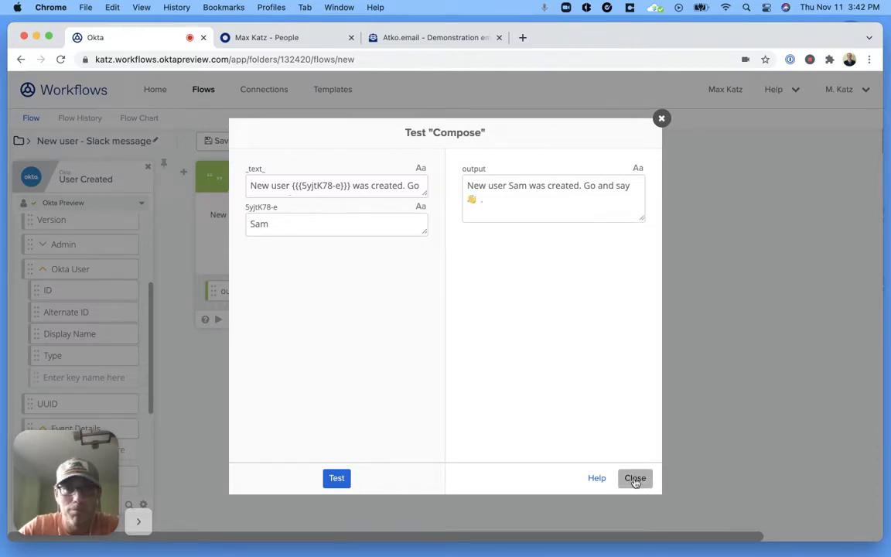
left_click(629, 477)
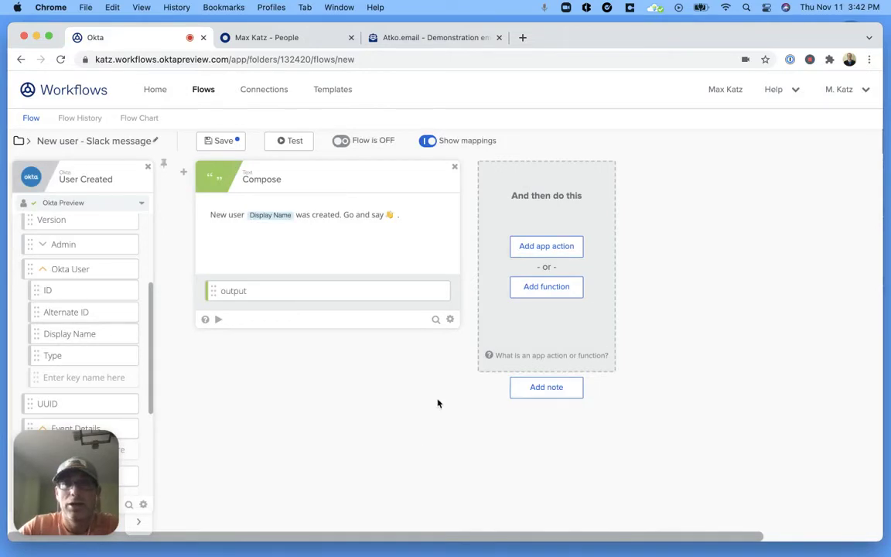
Add a Slack Send Message to Channel card for workflows-test, mapping the Compose output to Text
left_click(549, 245)
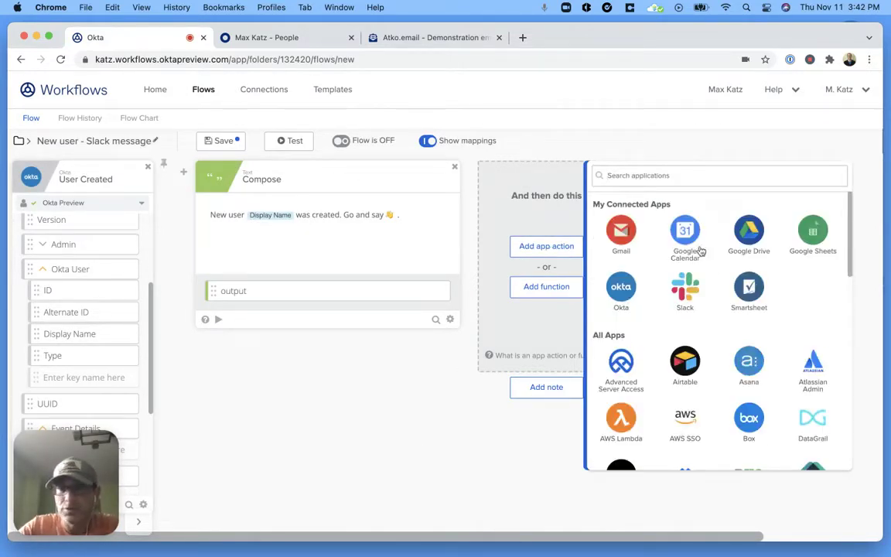
left_click(685, 290)
scroll(739, 298, "down", 10)
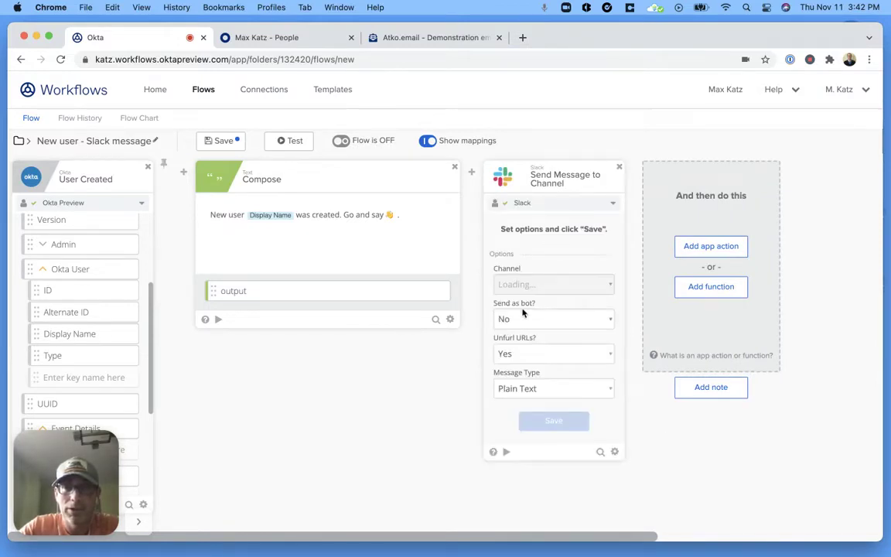
left_click(568, 284)
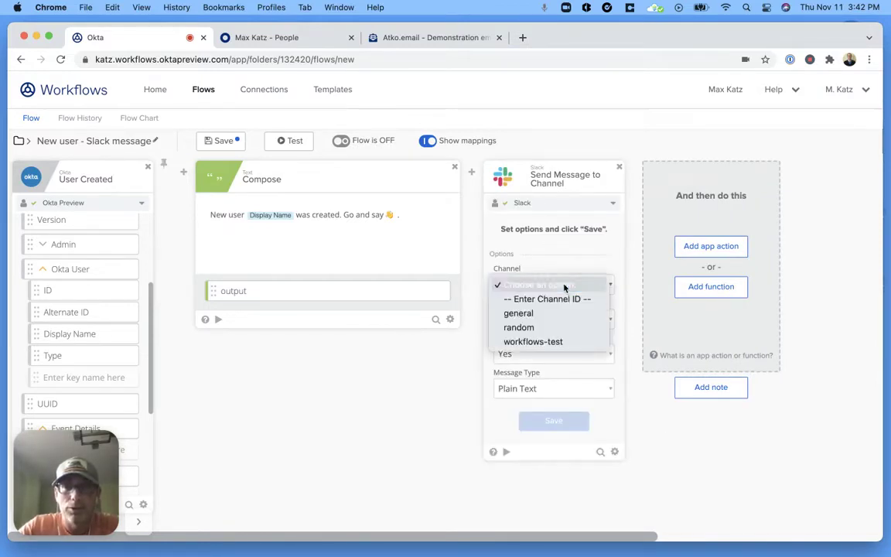
left_click(560, 342)
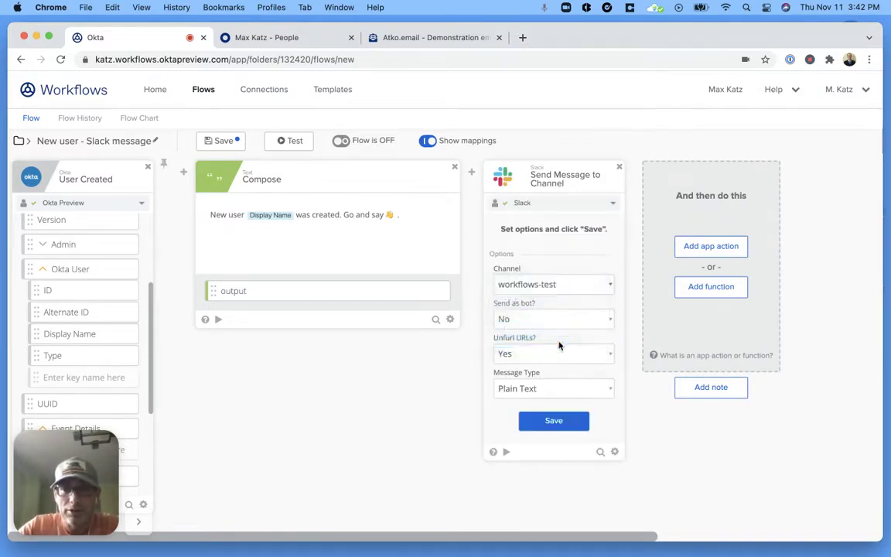
left_click(554, 422)
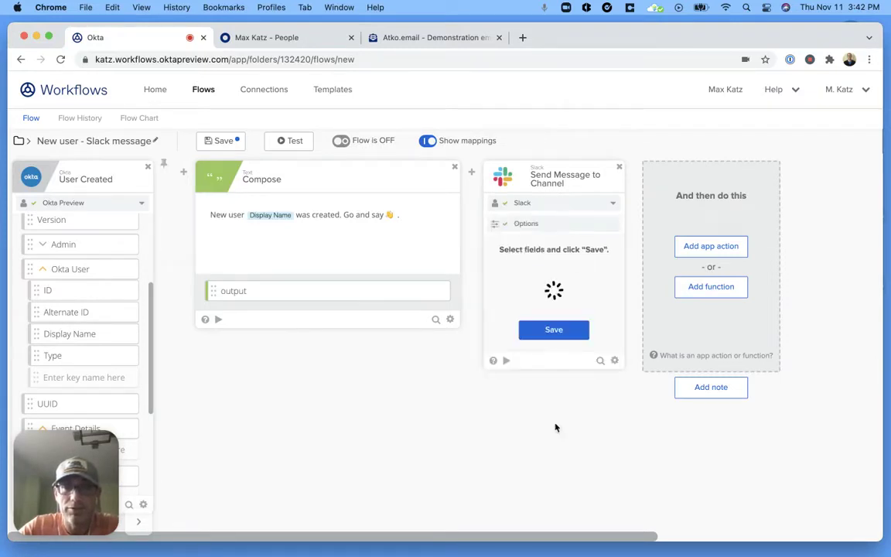
left_click(553, 422)
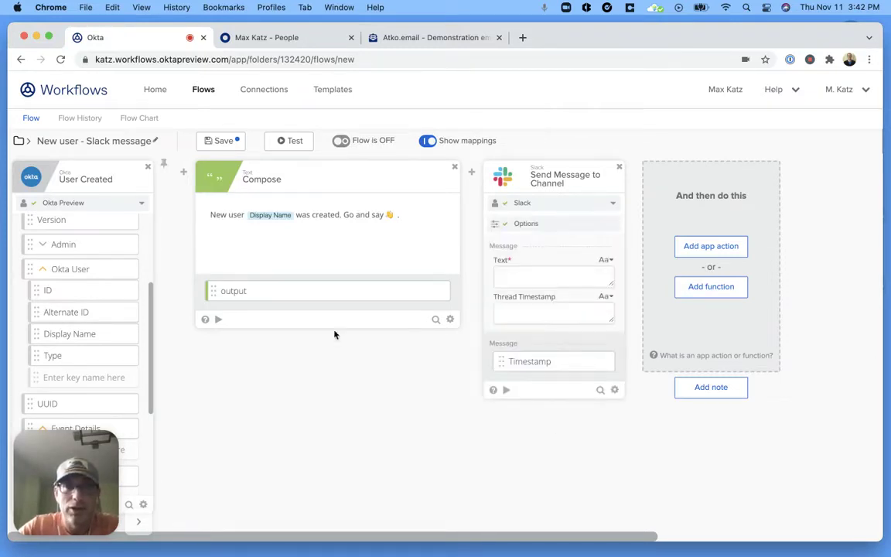
left_click_drag(283, 296, 585, 282)
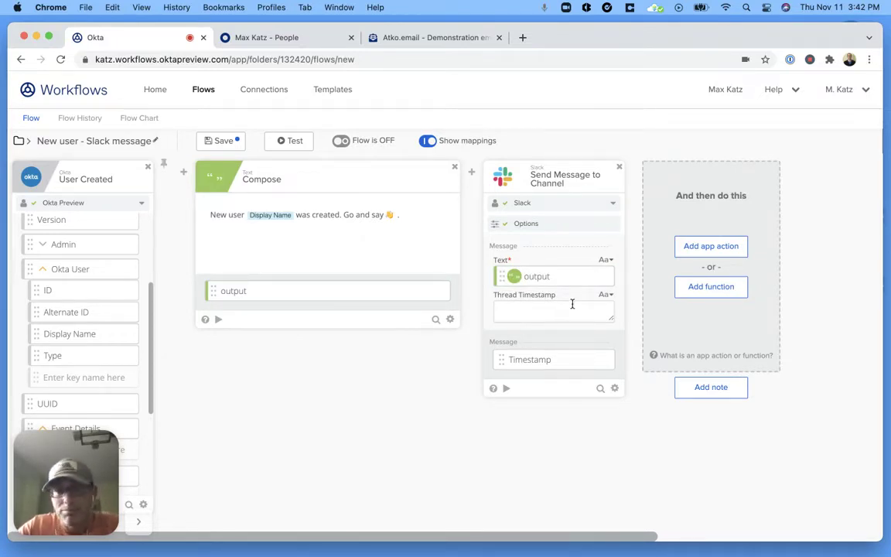
Test-send 'New user was created - test message' from the Slack card and check it in Slack
left_click(506, 389)
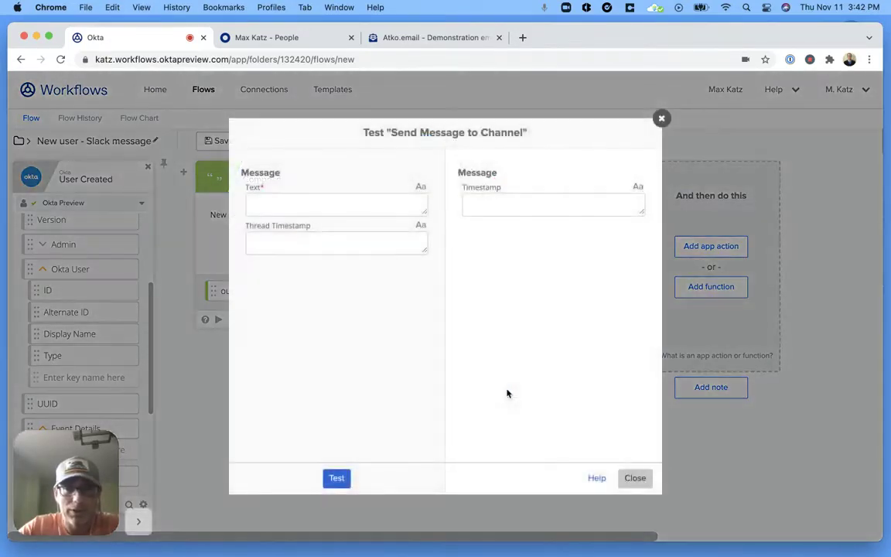
left_click(336, 209)
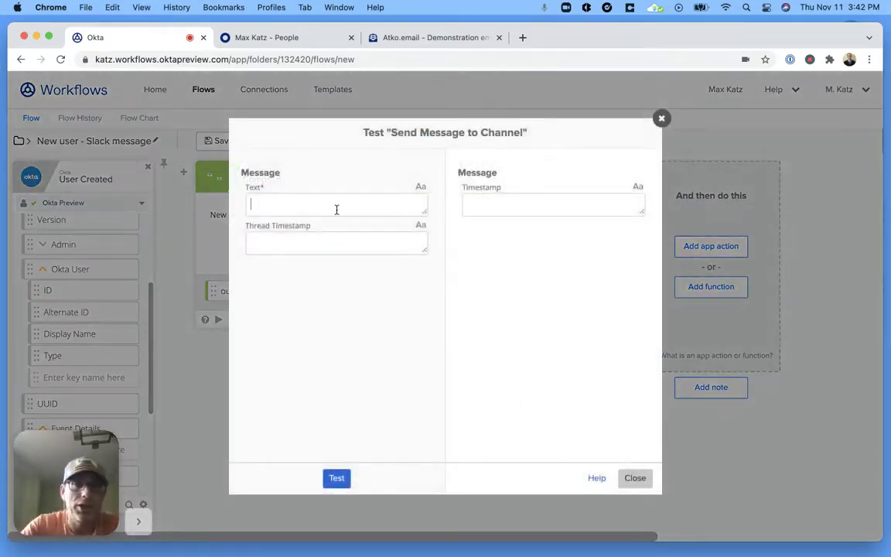
type("New user was ")
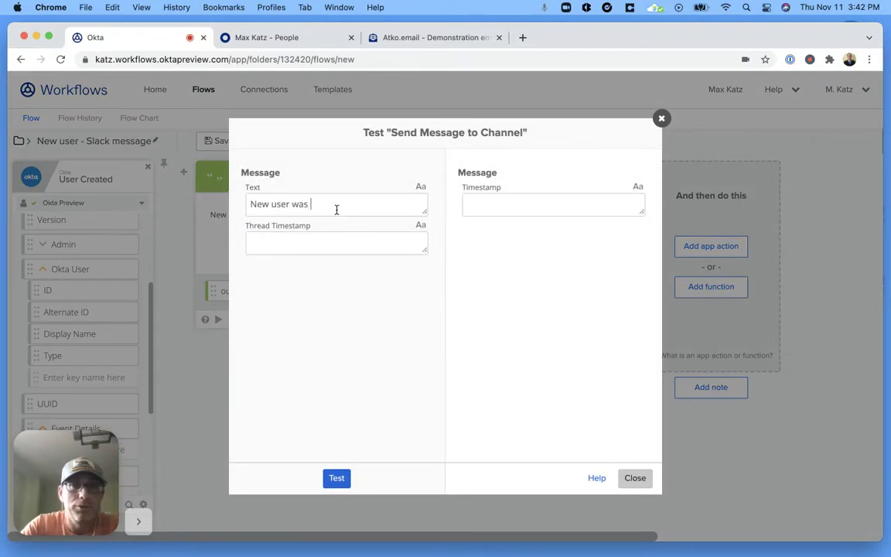
type("crea")
type("ted")
key("BackSpace")
type("ed - test message")
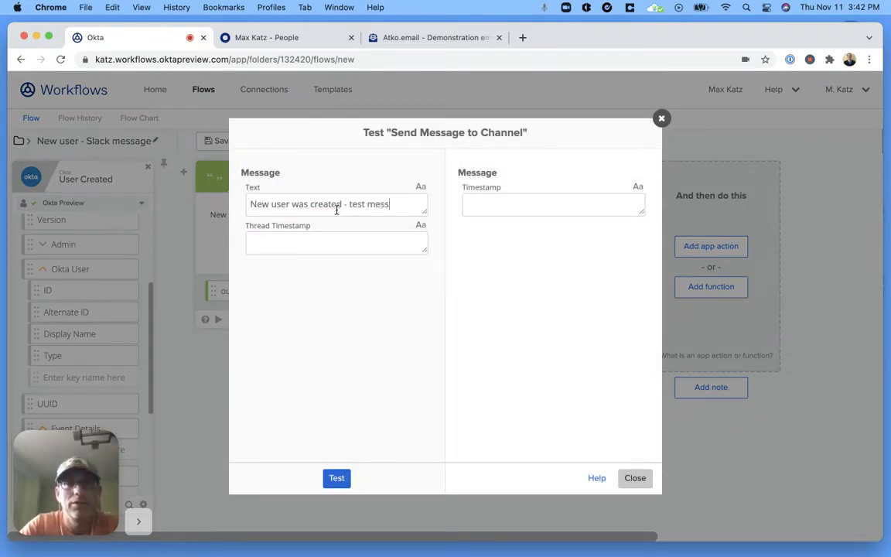
left_click(336, 478)
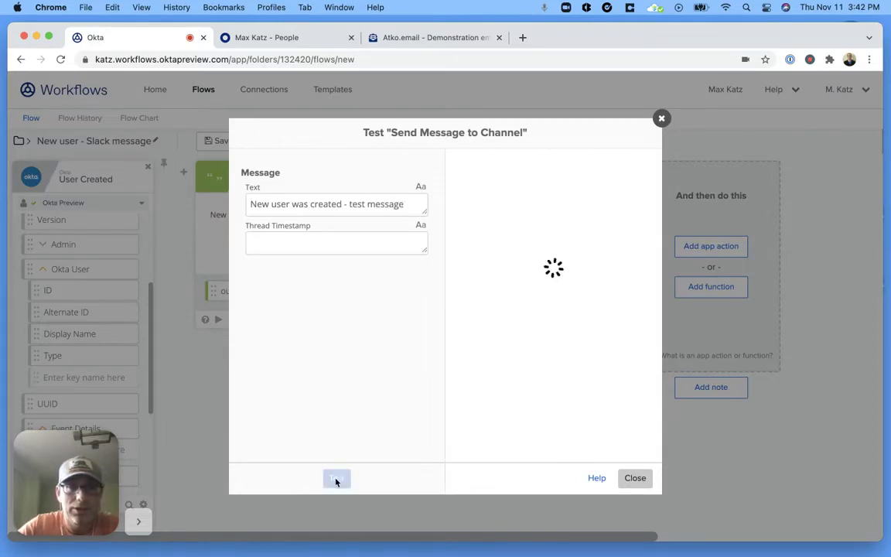
key("ctrl+Up")
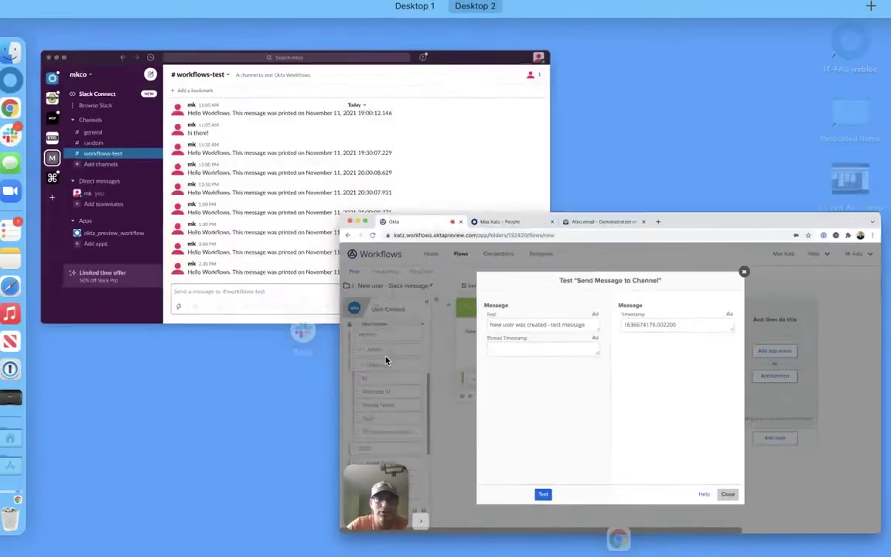
left_click(350, 211)
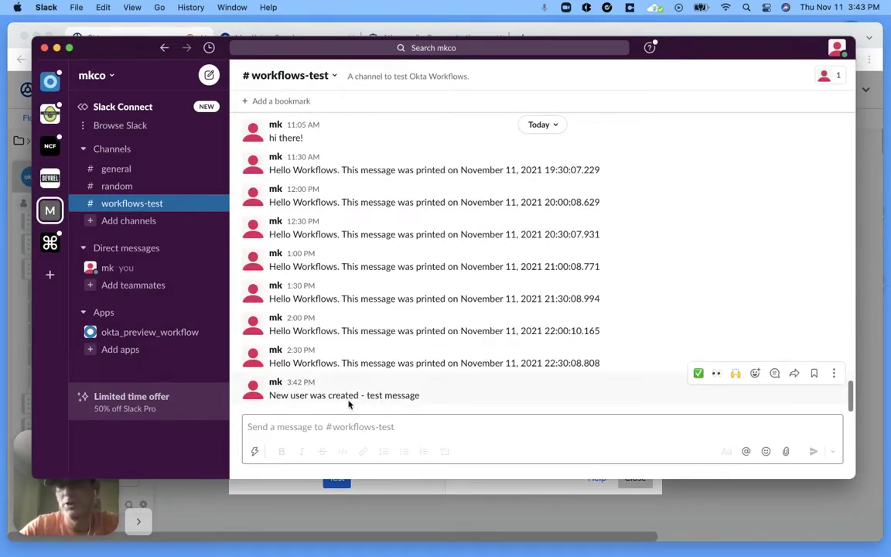
Close the Slack card test window and save the flow
left_click(397, 489)
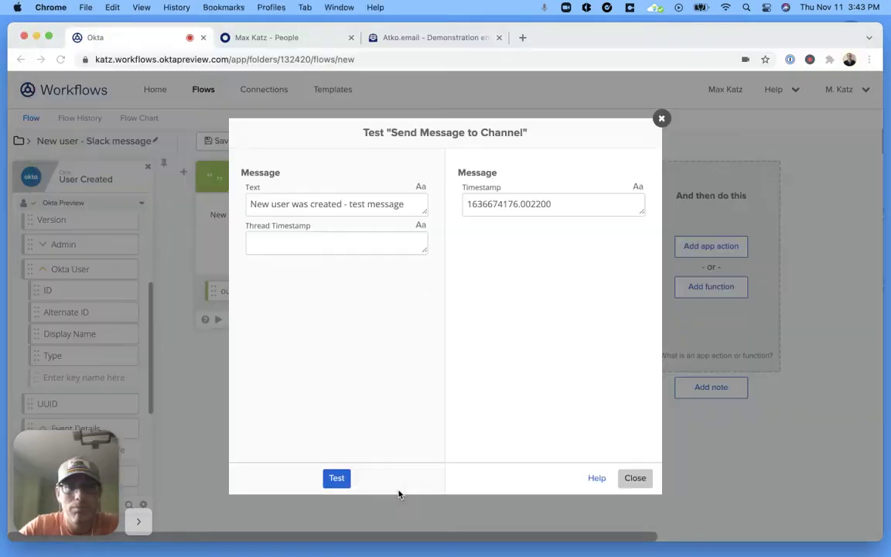
left_click(635, 477)
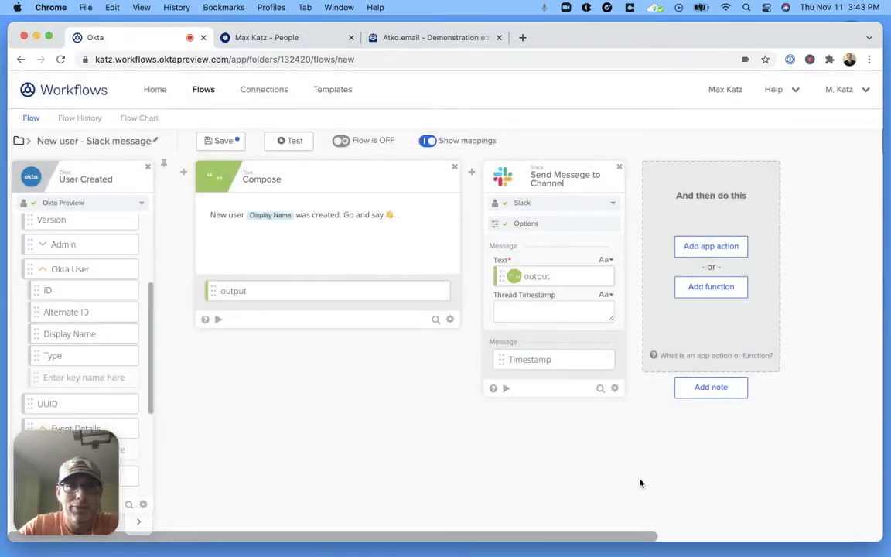
left_click(224, 144)
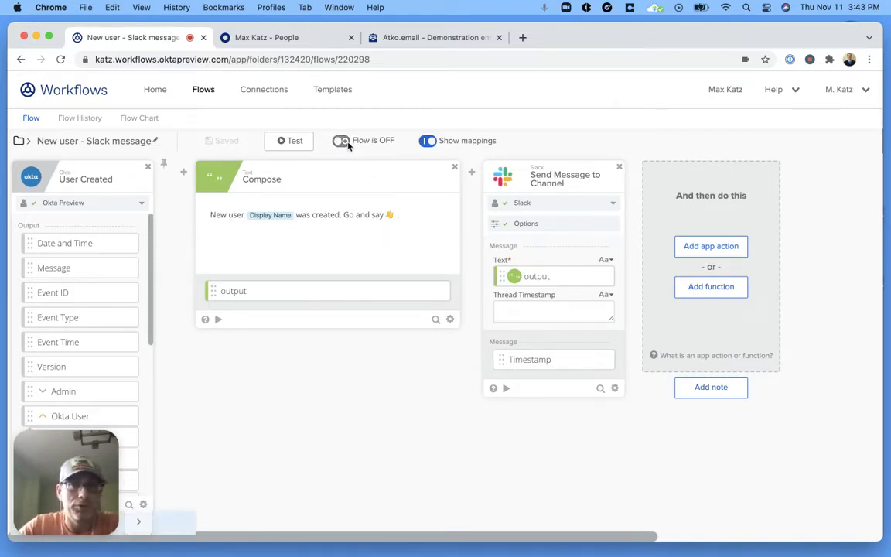
Turn the flow ON, check its empty Flow History, then go to the Okta People page
left_click(367, 146)
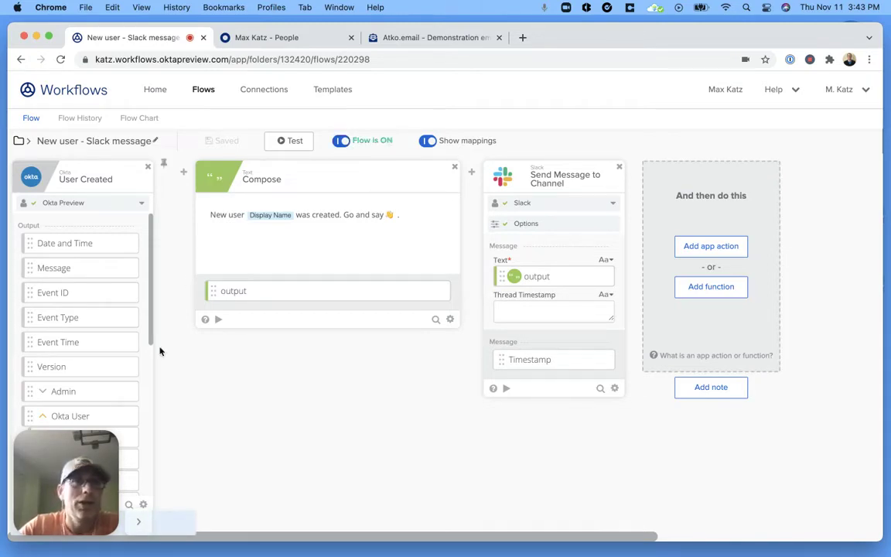
left_click(79, 118)
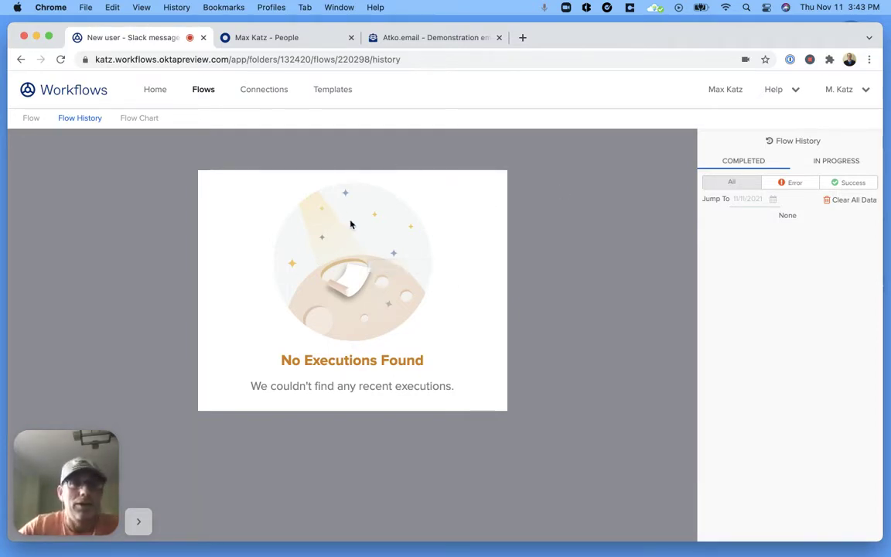
left_click(279, 38)
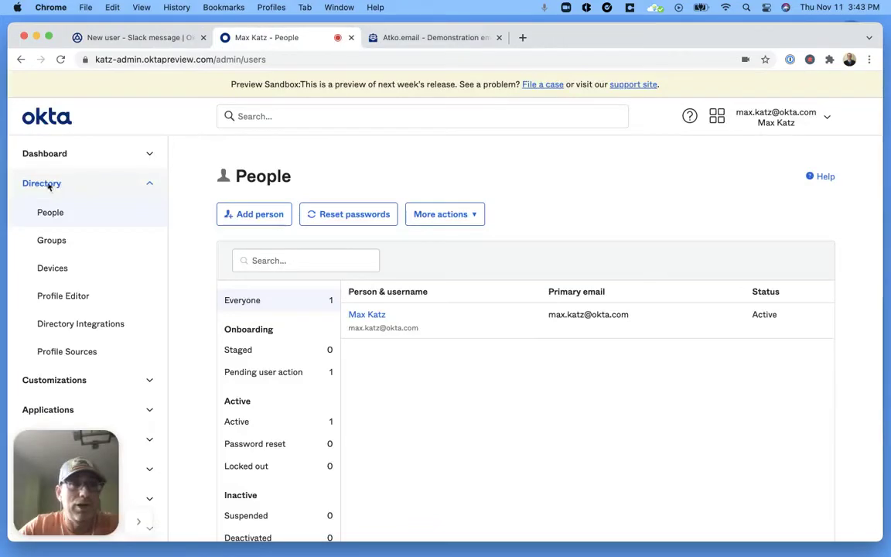
Add a person with first name, last name, an atko.email username and activation email enabled
left_click(256, 215)
left_click(464, 275)
left_click(443, 196)
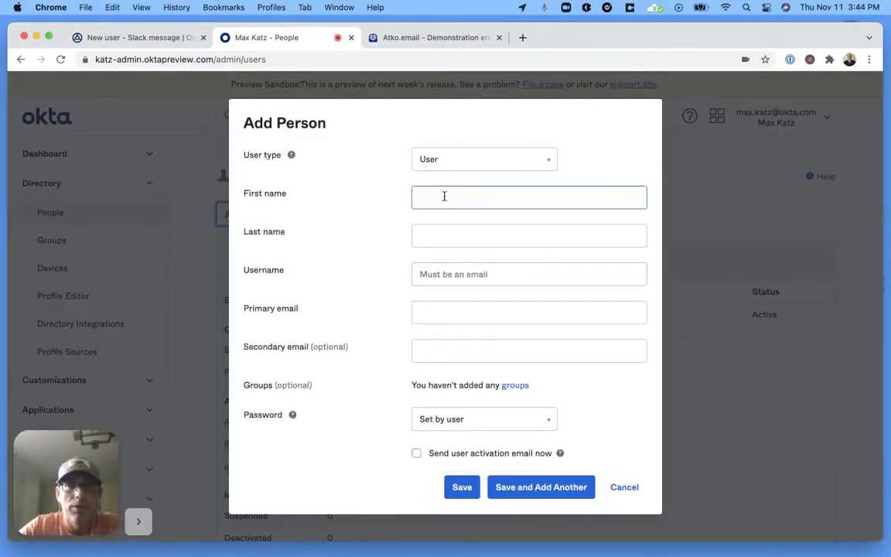
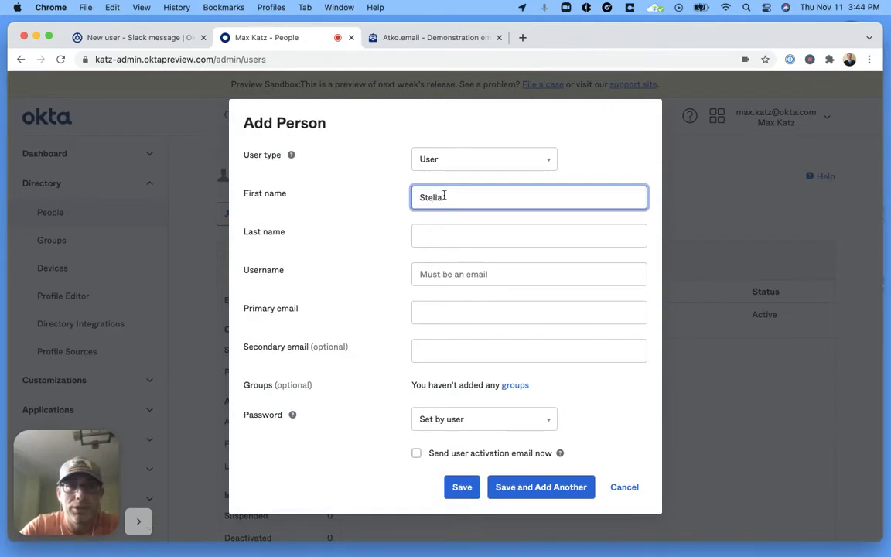
left_click(450, 238)
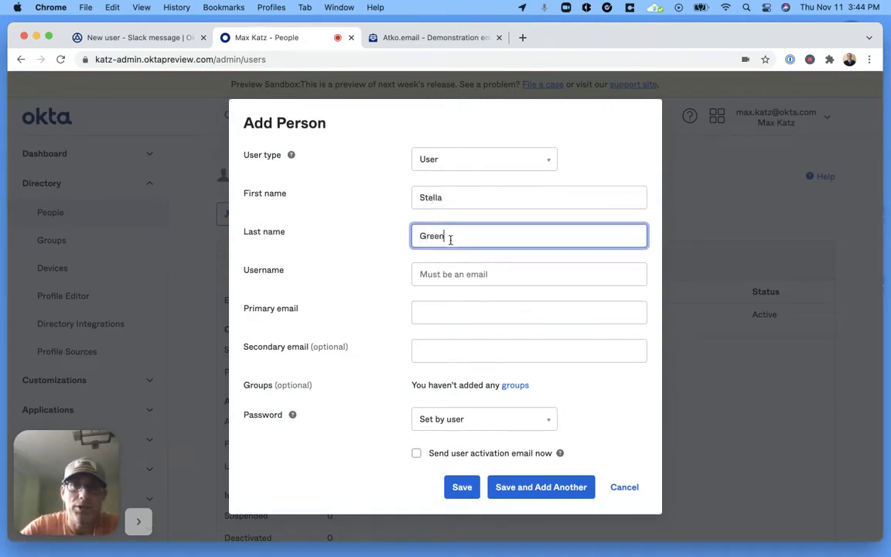
left_click(458, 275)
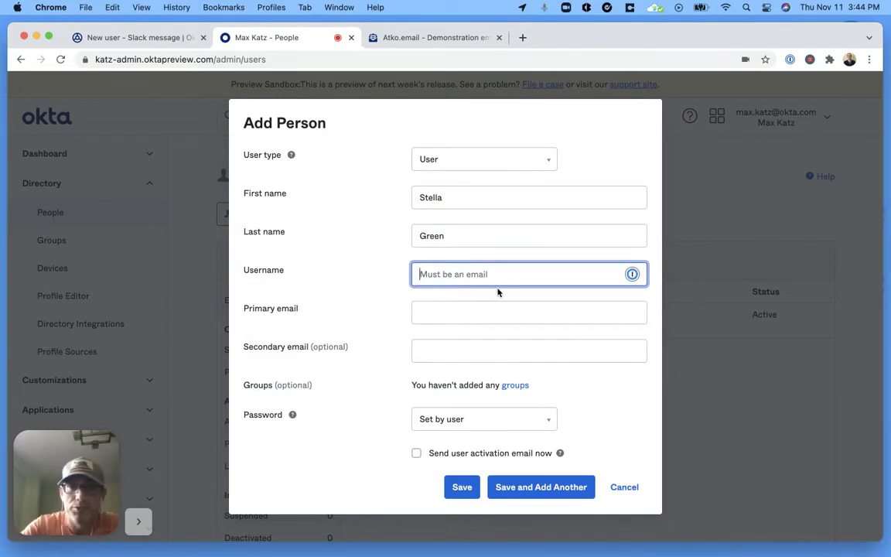
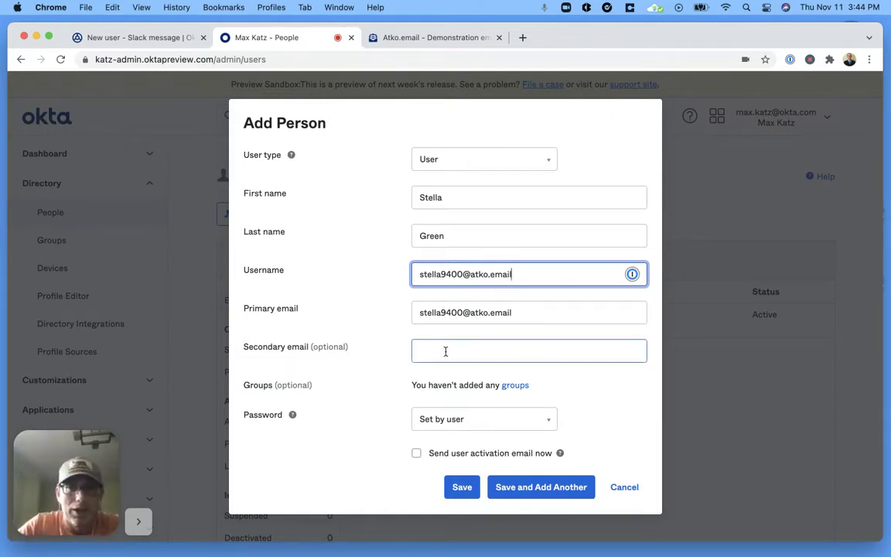
left_click(416, 453)
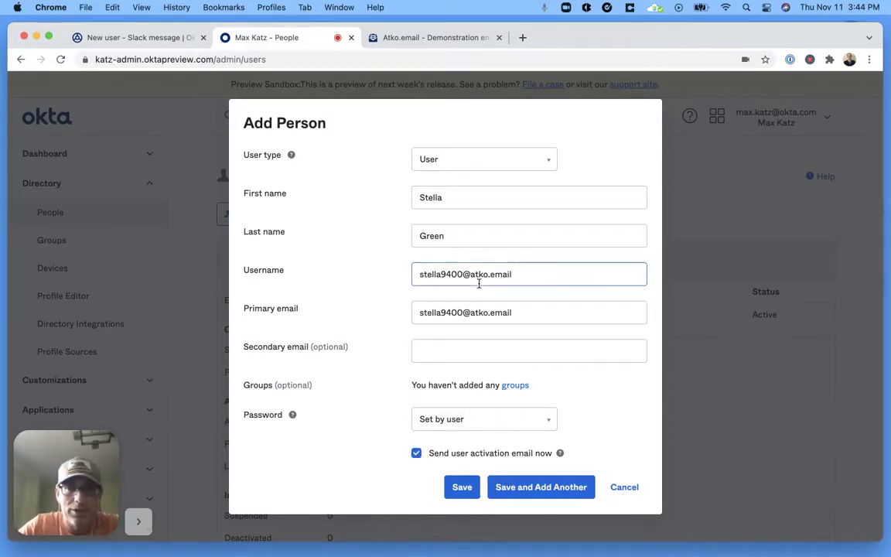
left_click(429, 350)
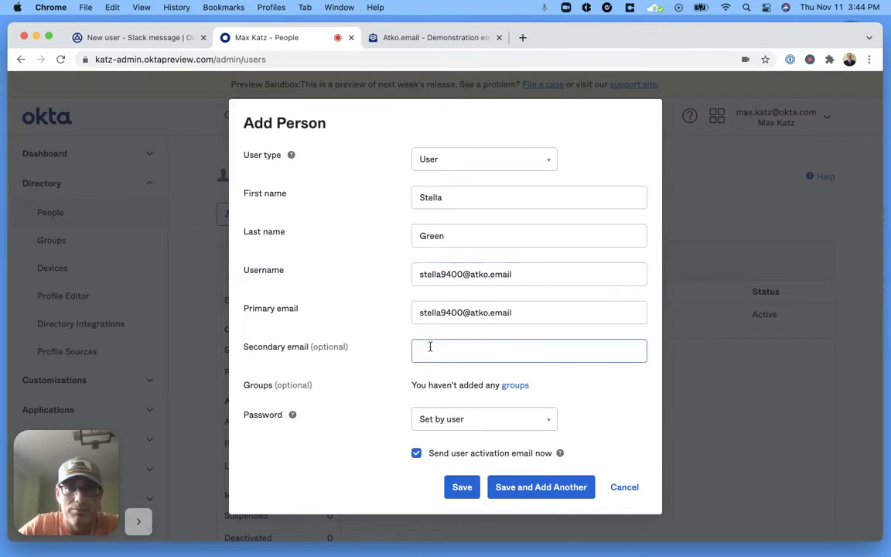
left_click(459, 486)
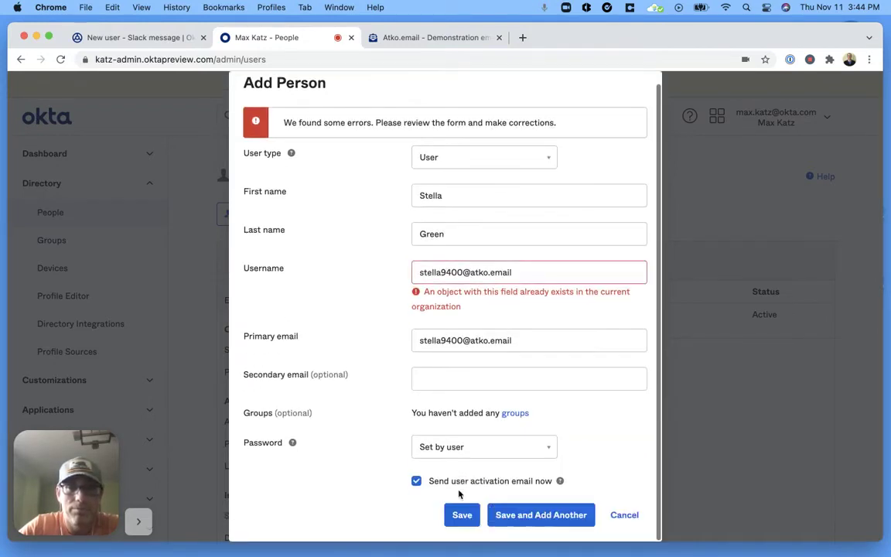
Make the duplicate username unique by appending 1, save the user, and filter to pending users
left_click(462, 271)
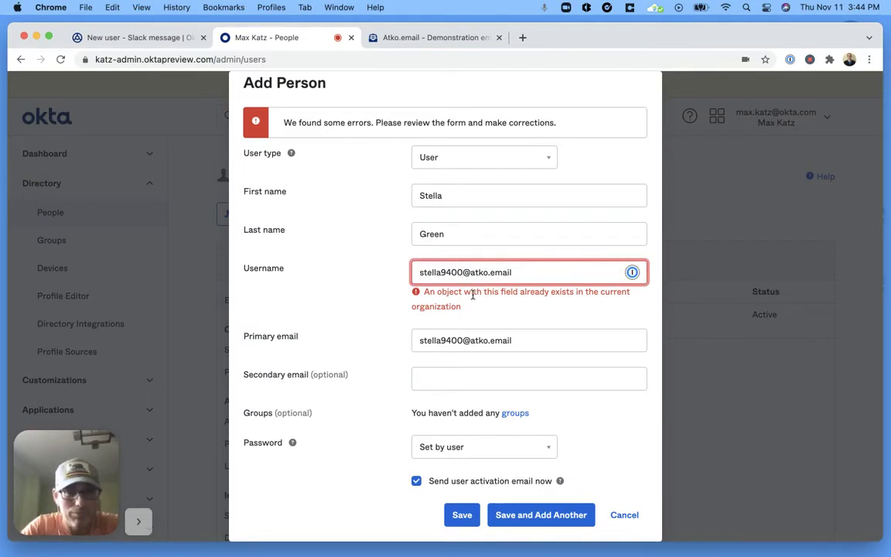
type("1")
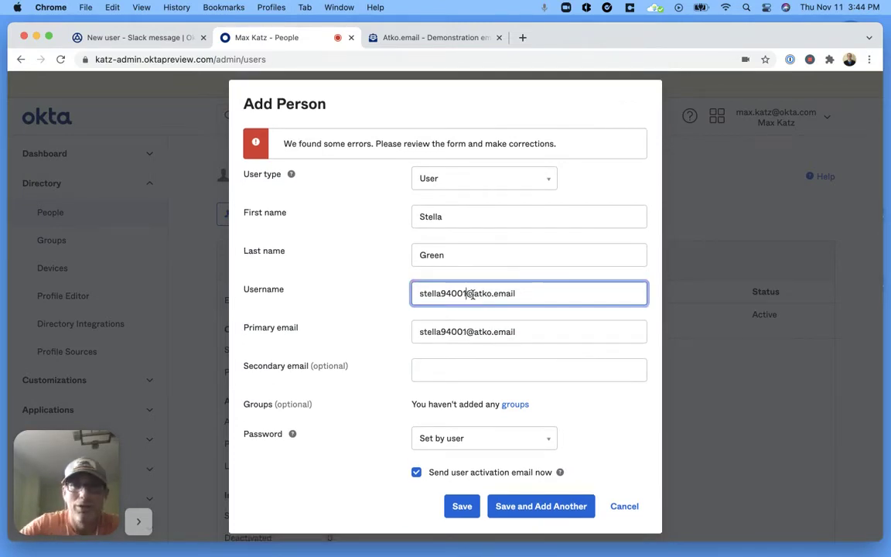
triple_click(470, 295)
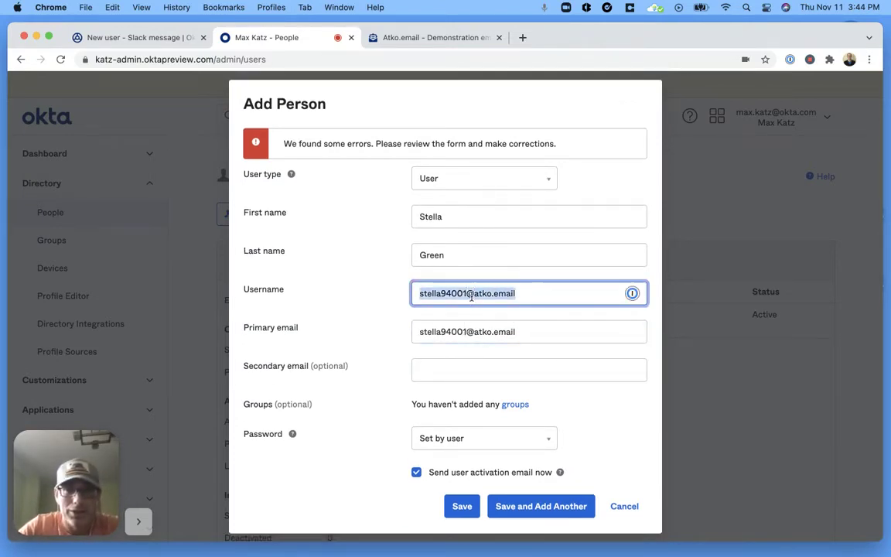
left_click(465, 328)
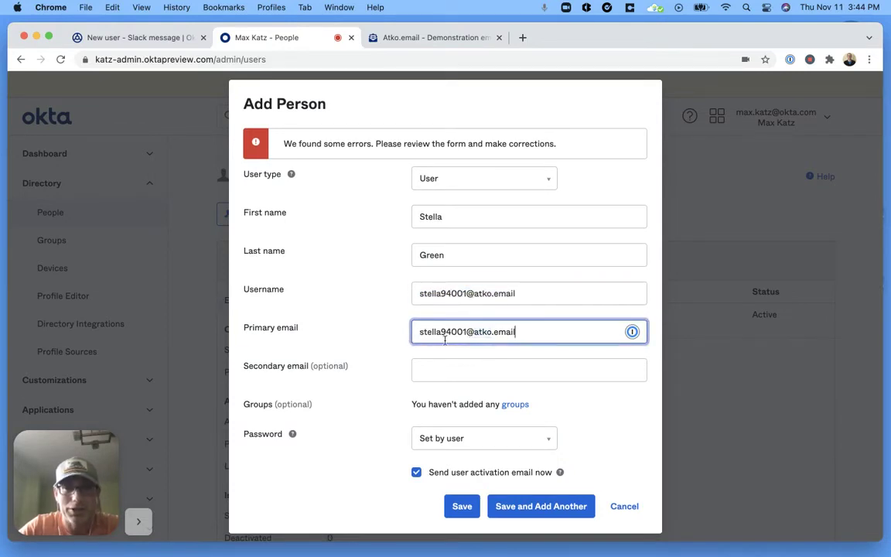
left_click(464, 512)
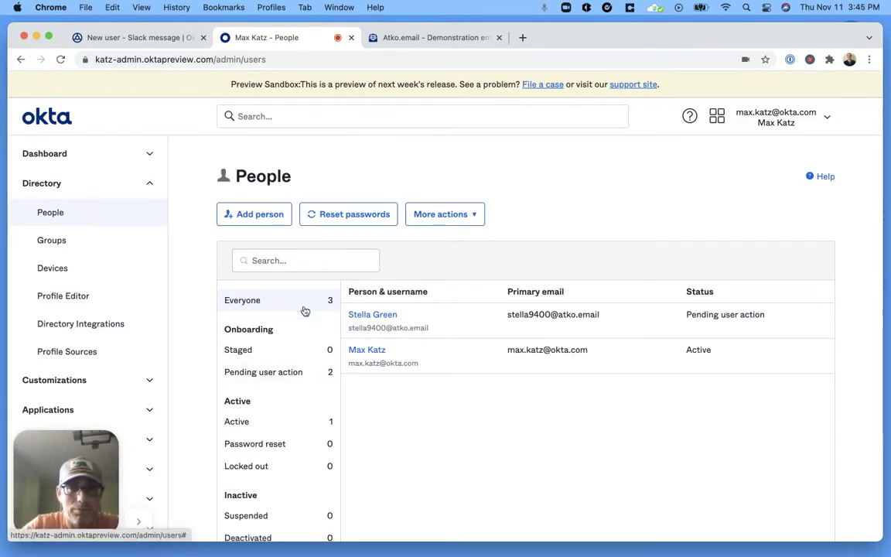
left_click(263, 373)
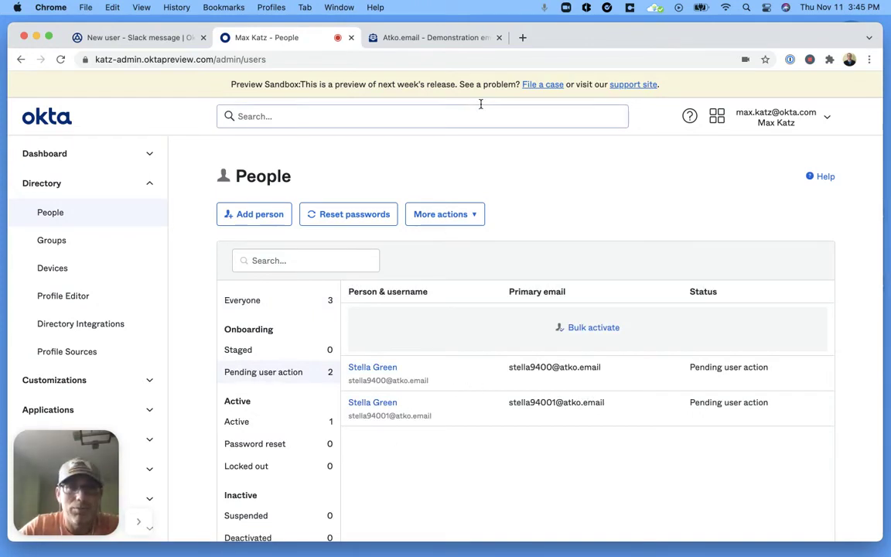
left_click(438, 37)
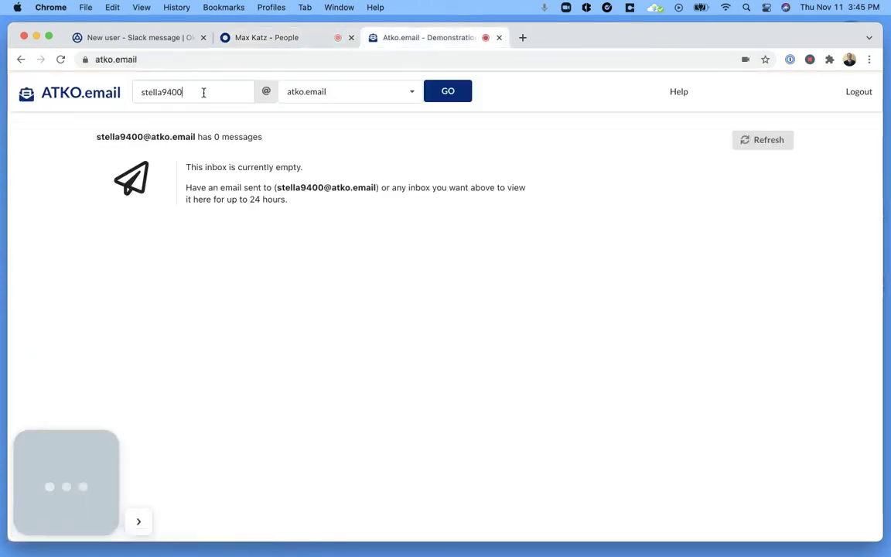
Open the new user's ATKO.email inbox, read the 'Welcome to Okta!' email, and return to Workflows
left_click(203, 91)
type("1")
left_click(451, 99)
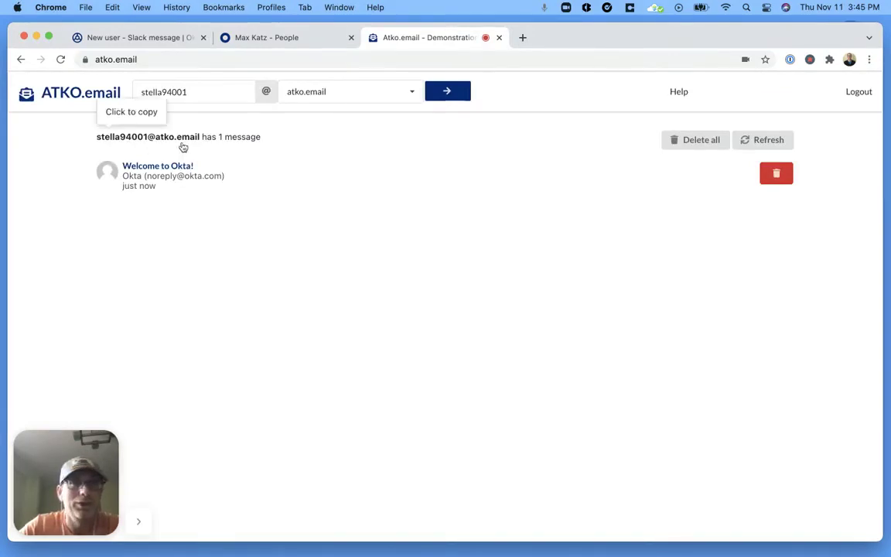
left_click(187, 178)
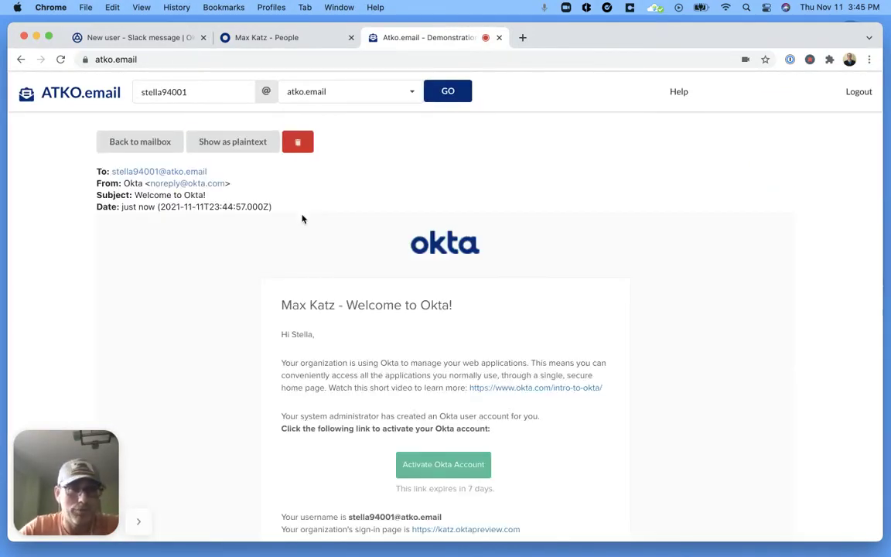
scroll(280, 309, "down", 3)
scroll(279, 308, "up", 1)
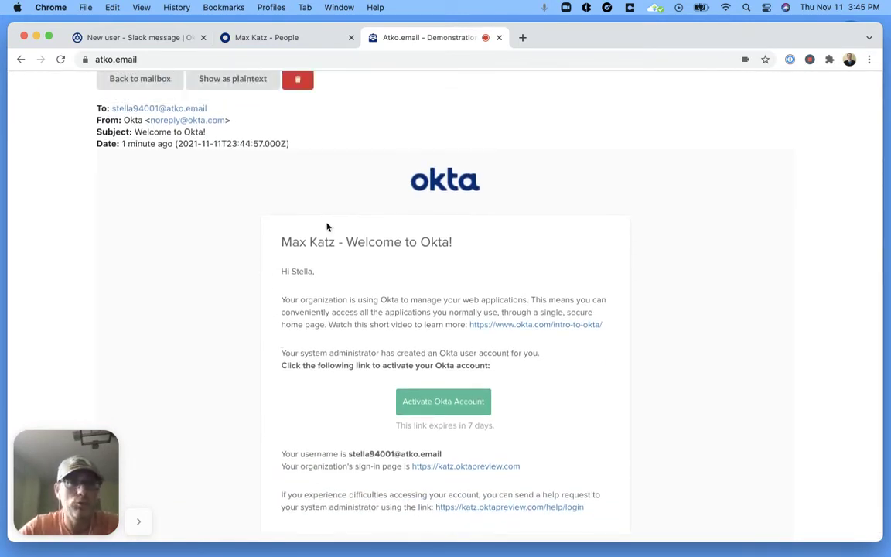
left_click(147, 37)
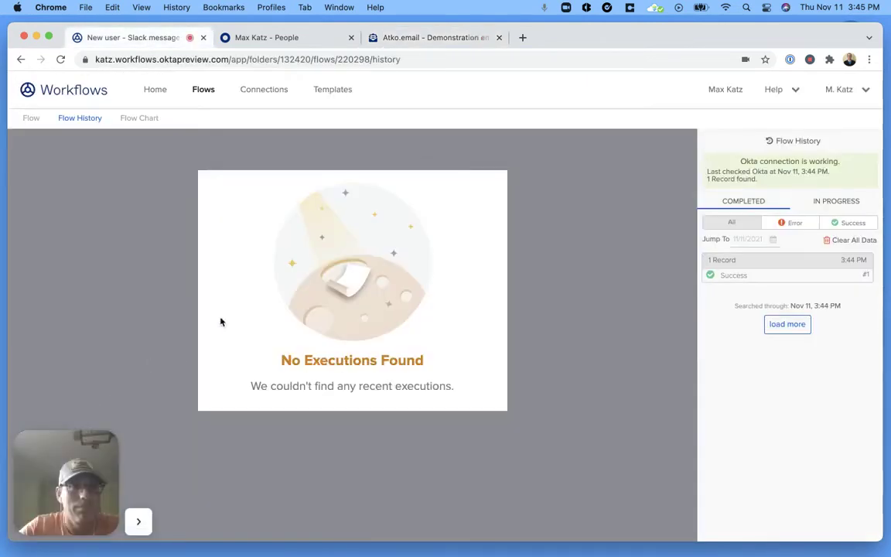
Review the successful run's User Created and Compose card data, then open the flow's name settings
left_click(784, 277)
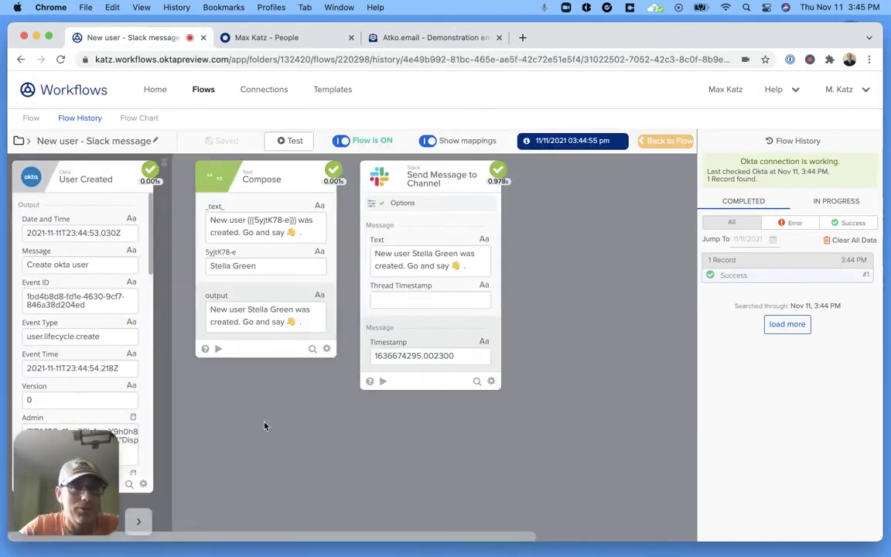
scroll(86, 290, "down", 2)
scroll(83, 289, "down", 10)
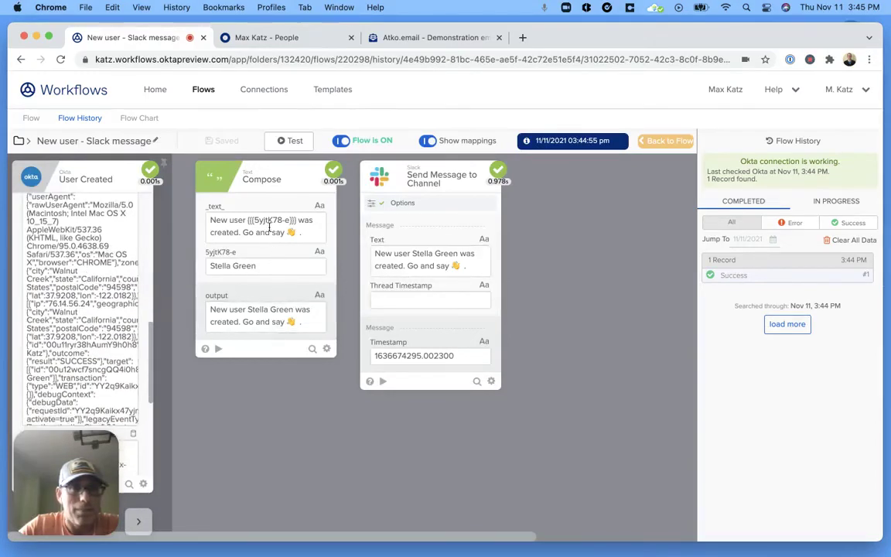
scroll(121, 287, "up", 8)
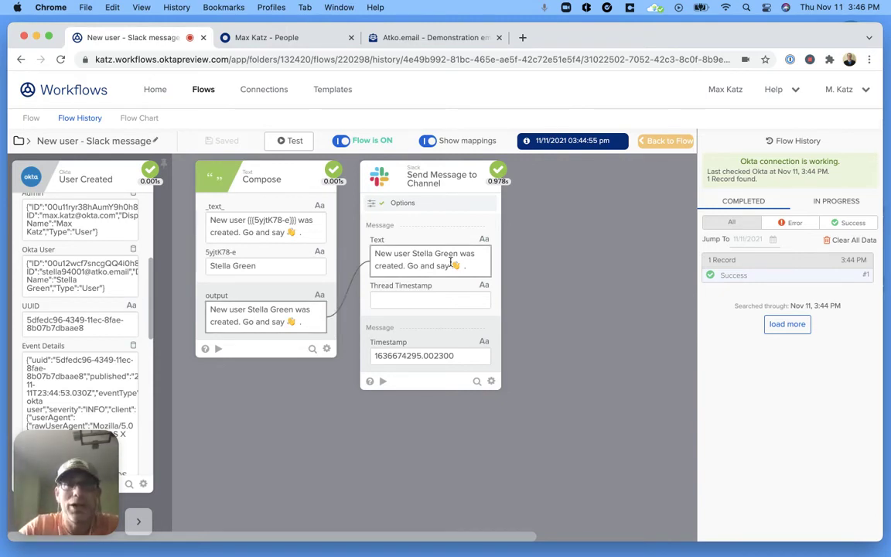
left_click(154, 140)
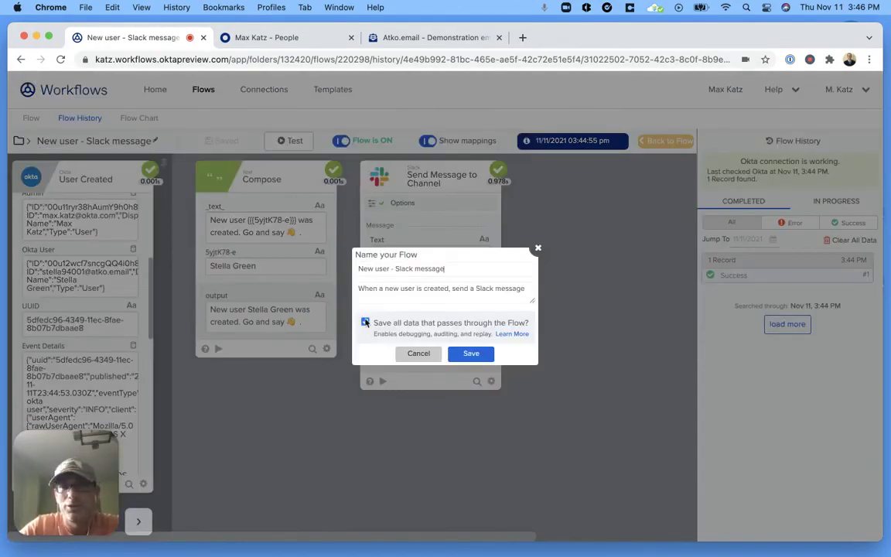
Cancel the Name your Flow dialog unchanged and show all open windows in Mission Control
left_click(432, 358)
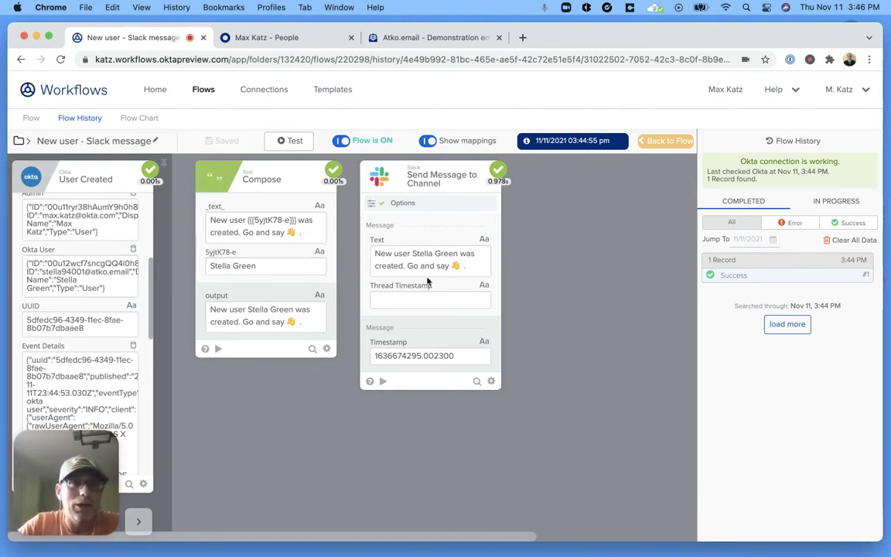
key("ctrl+Up")
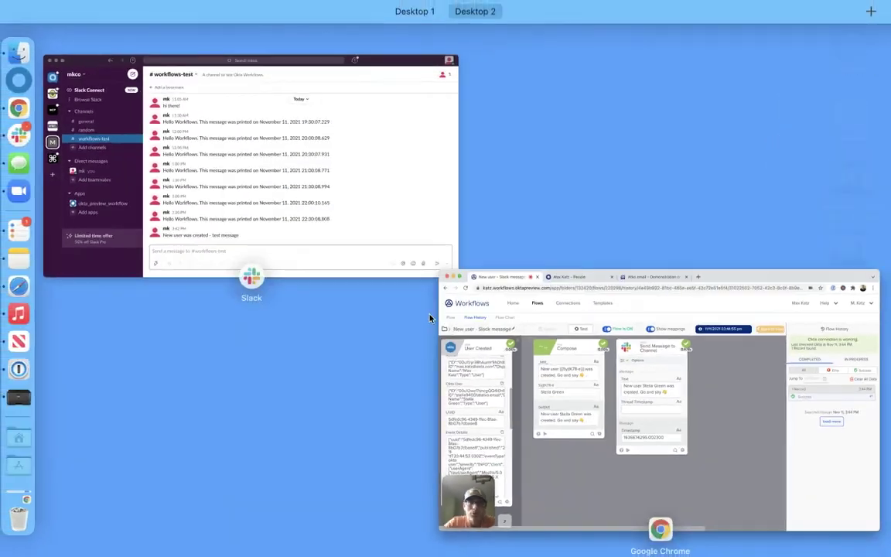
Check the 3:44 new-user greeting in Slack's #workflows-test, then return to the Workflows run details
left_click(329, 206)
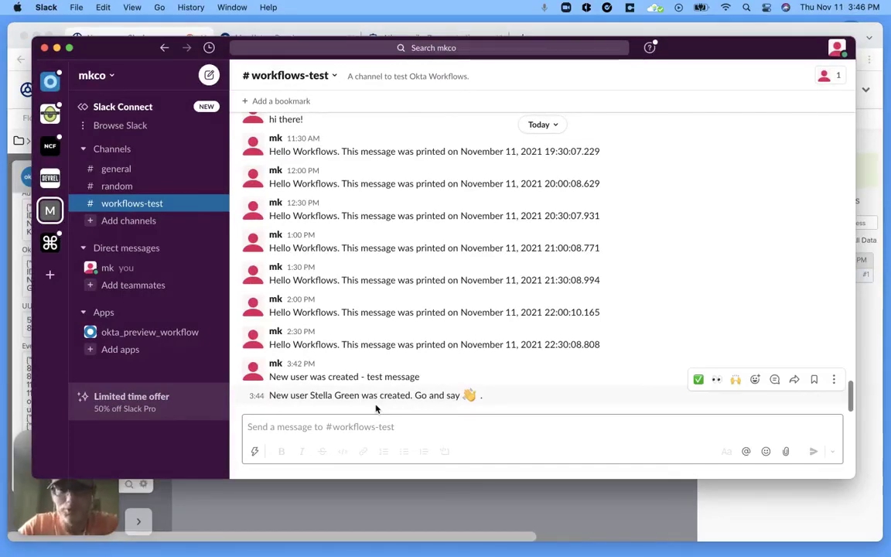
left_click(389, 494)
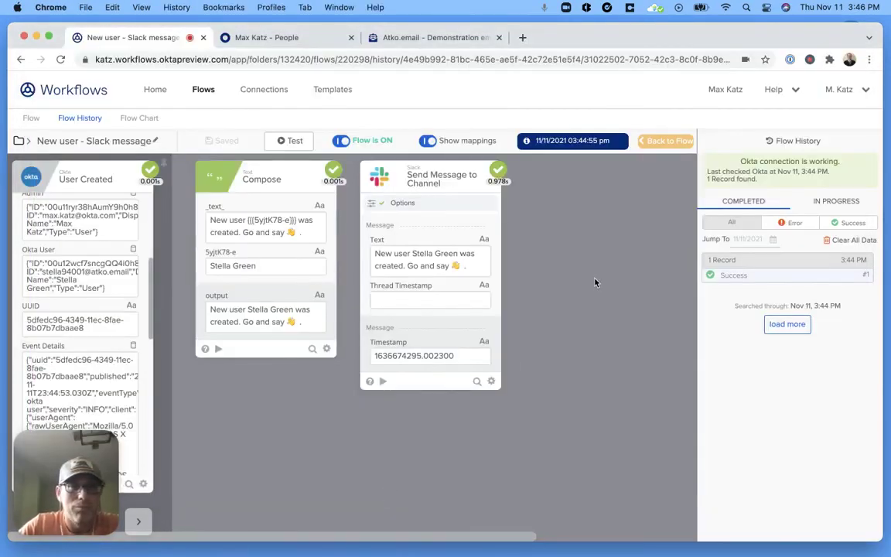